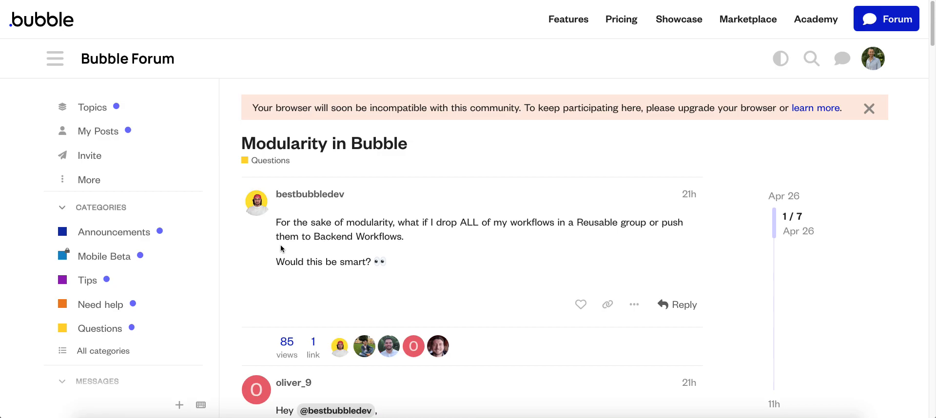
Step: Read through the "Modularity in Bubble" forum thread, from the original question through the replies about reusable elements and backend workflows
{"action": "scroll", "coordinate": [281, 246], "scroll_direction": "down", "scroll_amount": 1}
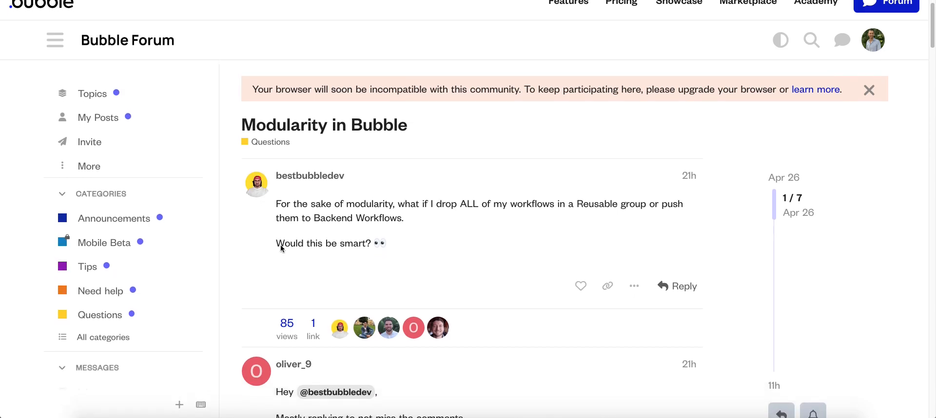
{"action": "scroll", "coordinate": [281, 248], "scroll_direction": "down", "scroll_amount": 2}
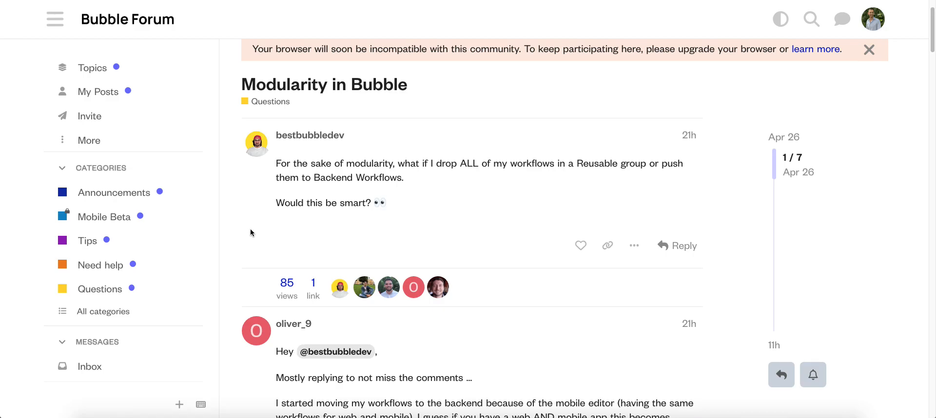
{"action": "scroll", "coordinate": [250, 229], "scroll_direction": "down", "scroll_amount": 1}
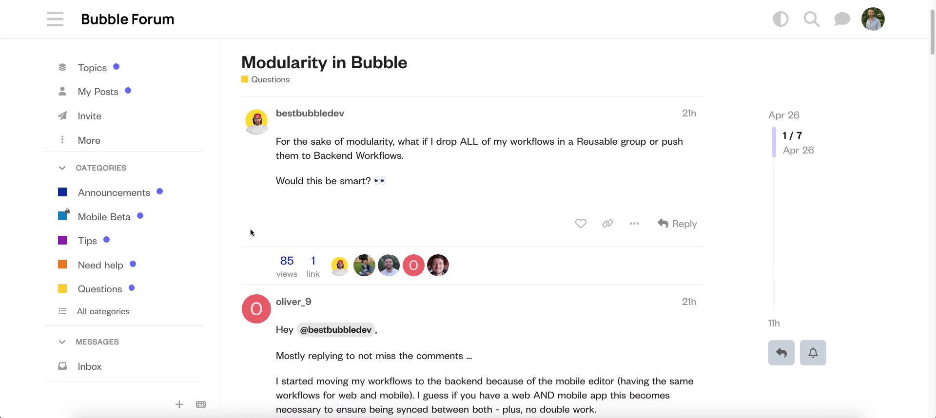
{"action": "scroll", "coordinate": [252, 233], "scroll_direction": "down", "scroll_amount": 1}
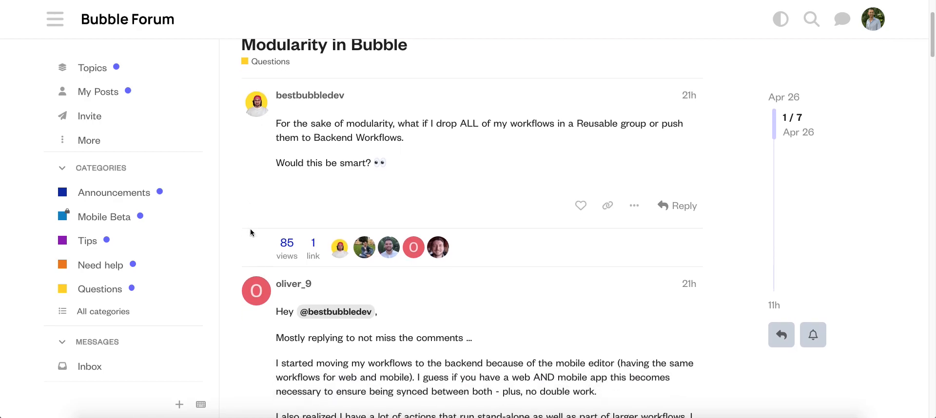
{"action": "scroll", "coordinate": [251, 232], "scroll_direction": "down", "scroll_amount": 15}
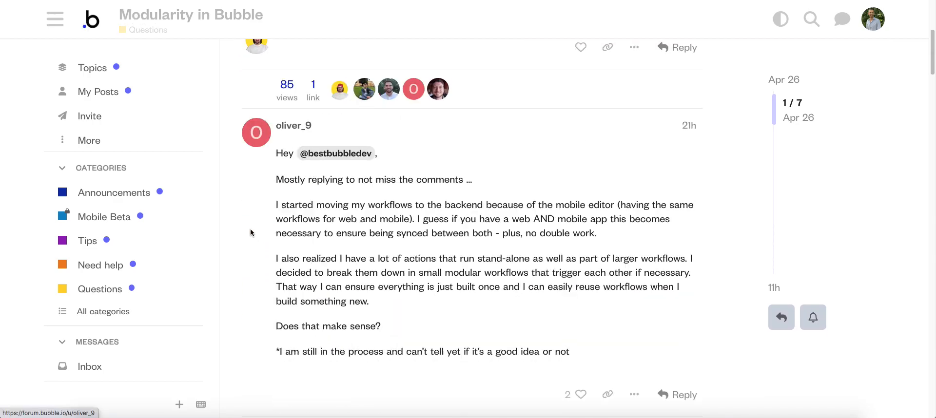
{"action": "scroll", "coordinate": [251, 232], "scroll_direction": "down", "scroll_amount": 20}
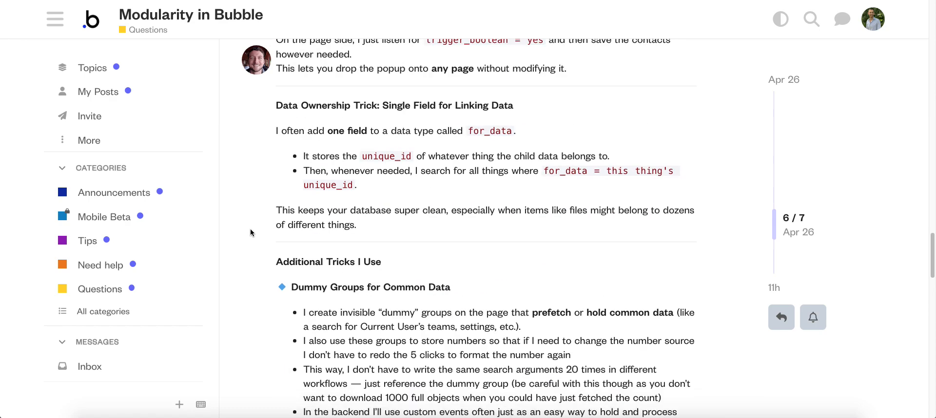
{"action": "scroll", "coordinate": [252, 234], "scroll_direction": "down", "scroll_amount": 9}
{"action": "scroll", "coordinate": [273, 222], "scroll_direction": "up", "scroll_amount": 3}
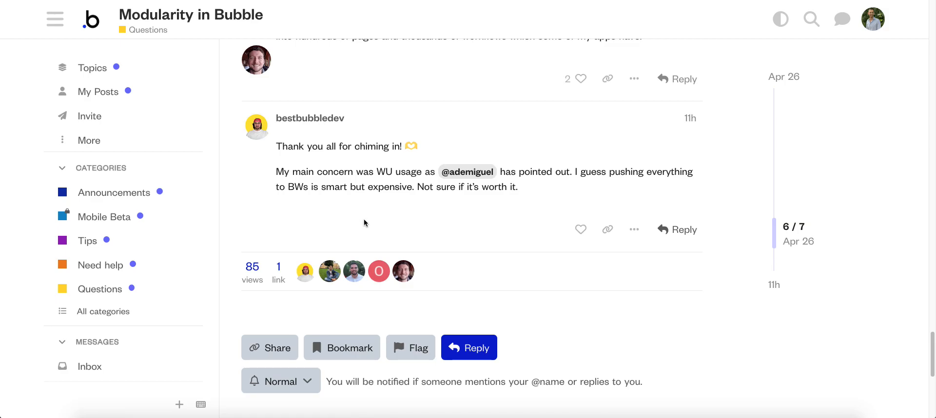
{"action": "scroll", "coordinate": [347, 203], "scroll_direction": "up", "scroll_amount": 2}
{"action": "scroll", "coordinate": [348, 204], "scroll_direction": "up", "scroll_amount": 15}
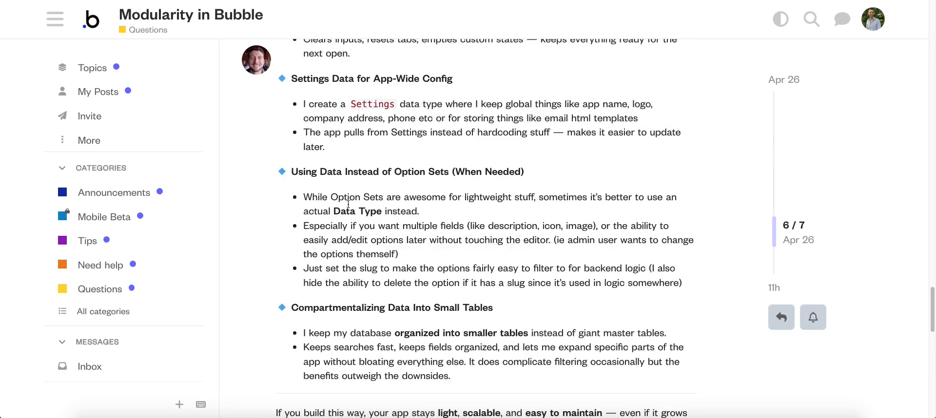
{"action": "scroll", "coordinate": [348, 204], "scroll_direction": "up", "scroll_amount": 20}
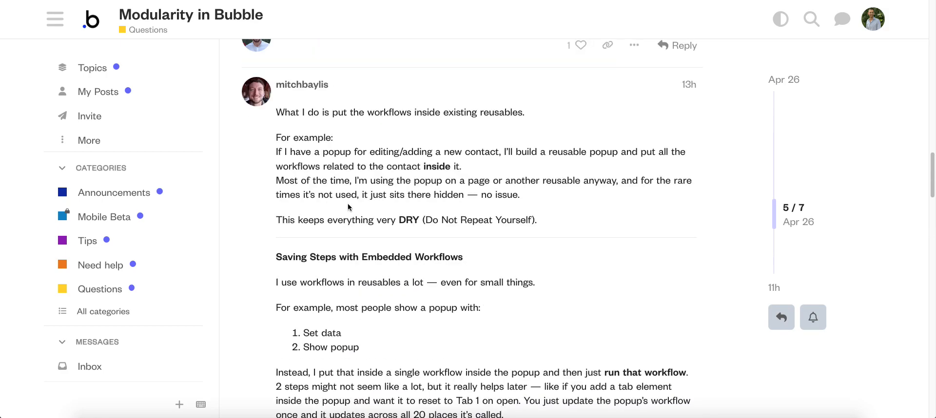
{"action": "scroll", "coordinate": [344, 206], "scroll_direction": "up", "scroll_amount": 12}
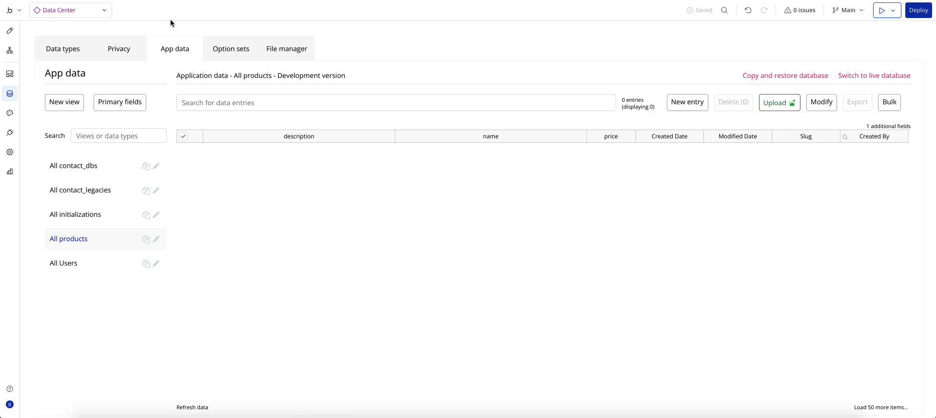
Step: Switch to the Bubble editor and review the elements, events and actions provided by the installed Data Jedi plugin
{"action": "left_click", "coordinate": [9, 132]}
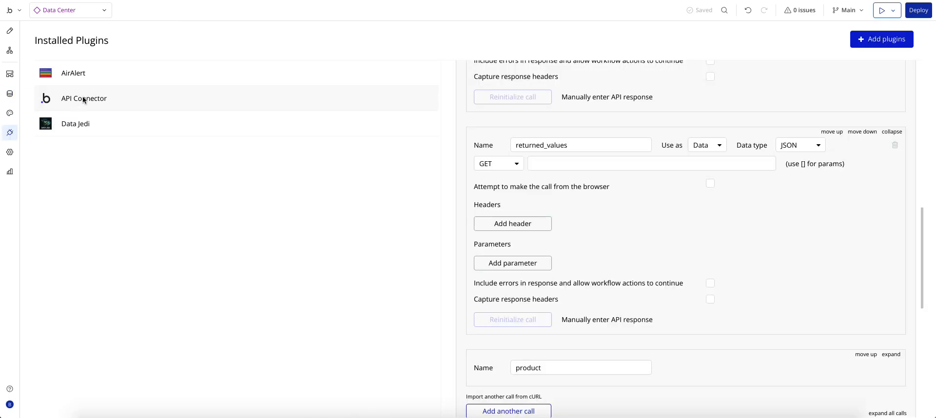
{"action": "left_click", "coordinate": [77, 124]}
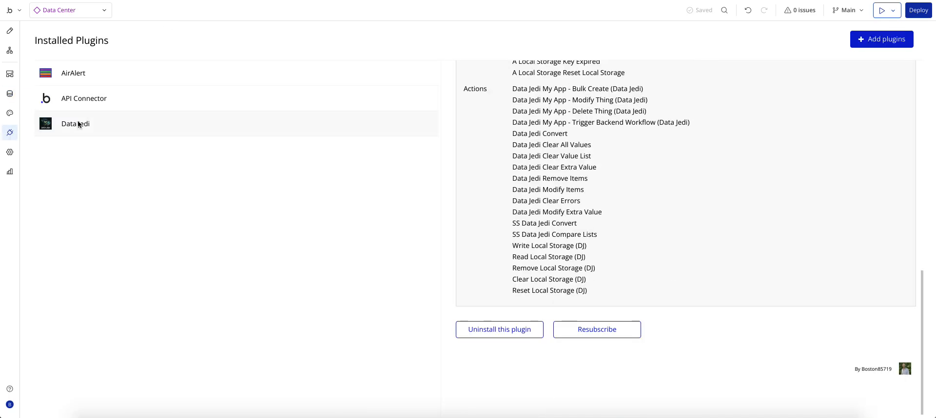
{"action": "scroll", "coordinate": [505, 191], "scroll_direction": "up", "scroll_amount": 3}
{"action": "scroll", "coordinate": [505, 191], "scroll_direction": "up", "scroll_amount": 2}
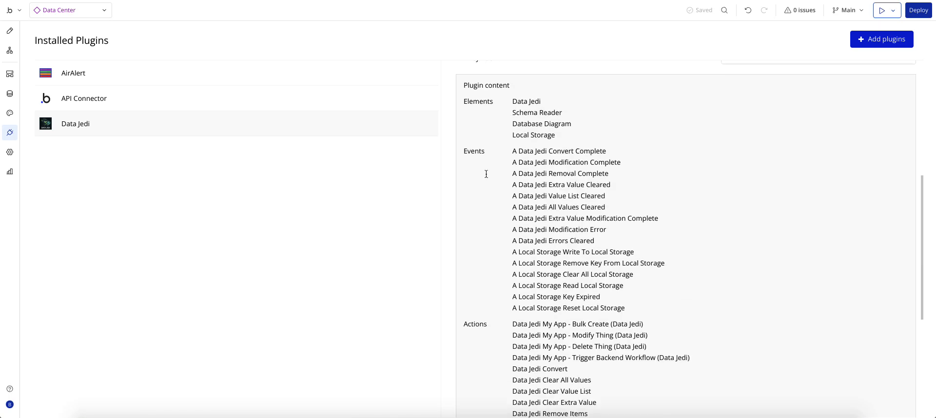
{"action": "scroll", "coordinate": [487, 174], "scroll_direction": "down", "scroll_amount": 1}
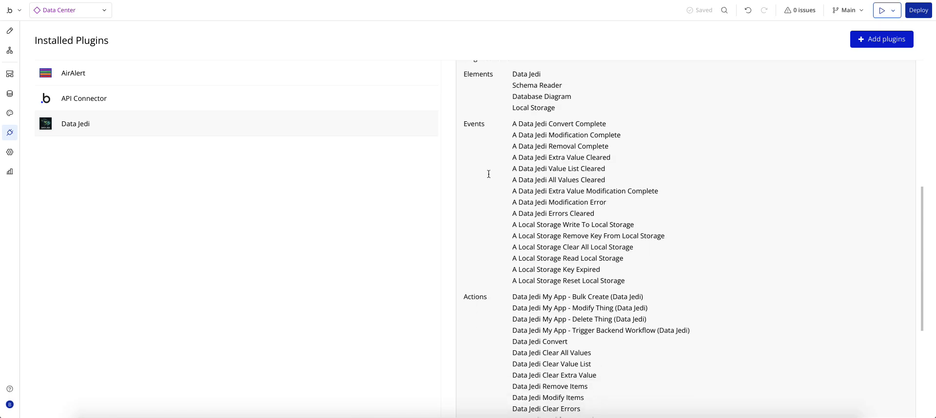
Step: Open the Data Center reusable and inspect the DataJedi Data Trigger element's properties, moving them clear of the element
{"action": "left_click", "coordinate": [10, 31]}
{"action": "left_click", "coordinate": [98, 11]}
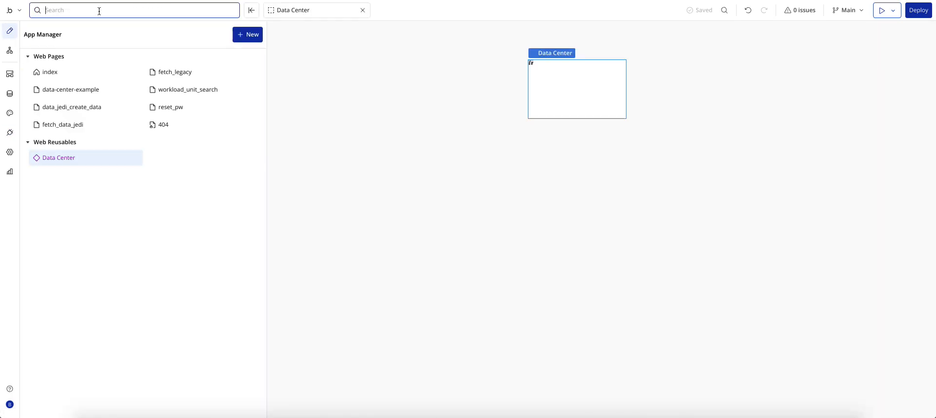
{"action": "left_click", "coordinate": [57, 158]}
{"action": "left_click", "coordinate": [52, 109]}
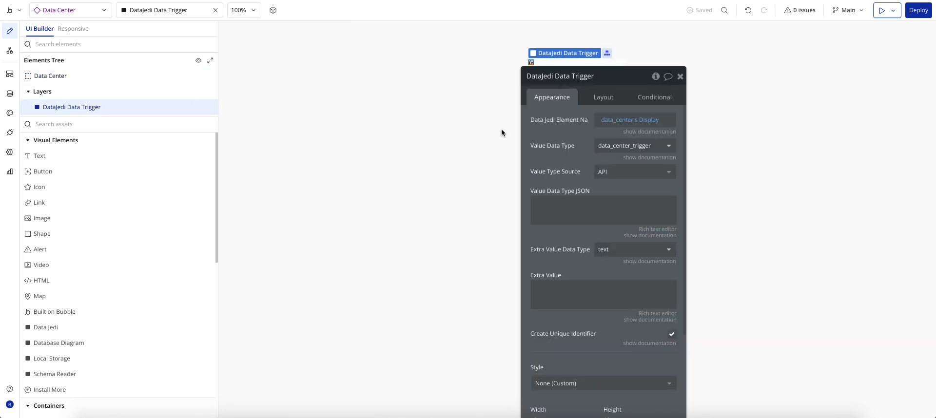
{"action": "left_click_drag", "start_coordinate": [557, 136], "coordinate": [293, 93]}
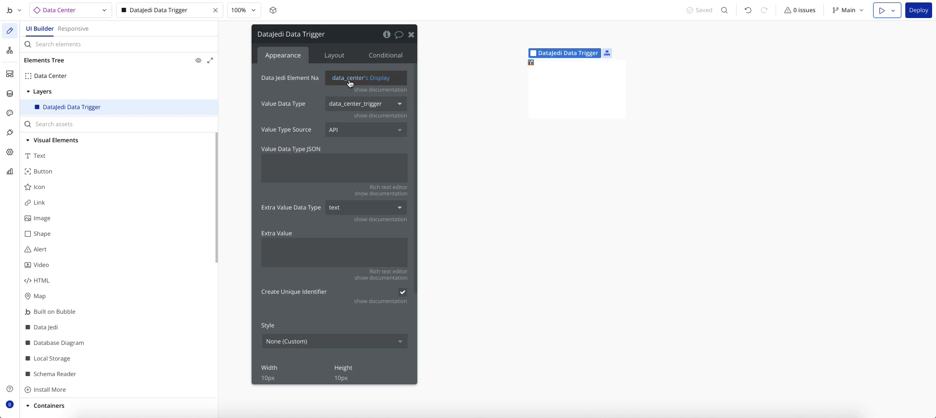
Step: Review the options in the Option DJ Names option set, and return to the DataJedi Data Trigger's properties
{"action": "left_click", "coordinate": [9, 93]}
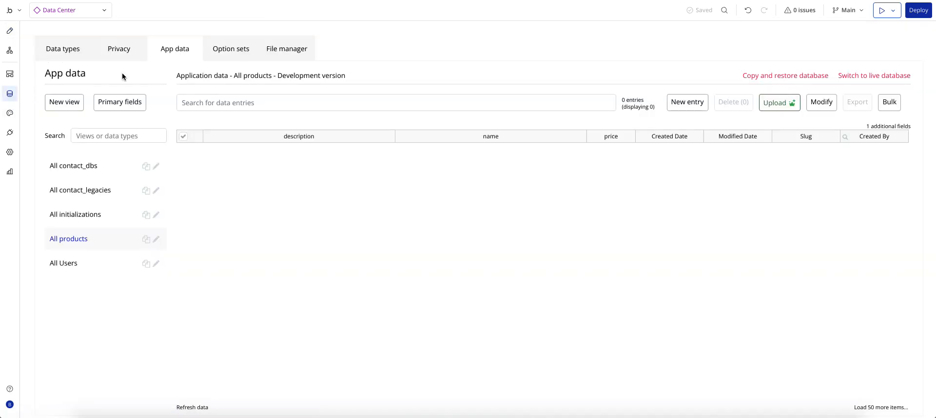
{"action": "left_click", "coordinate": [242, 49]}
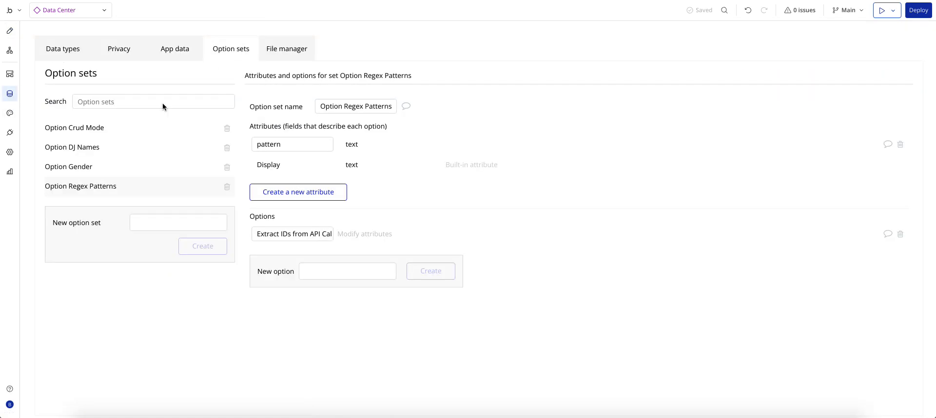
{"action": "left_click", "coordinate": [88, 147]}
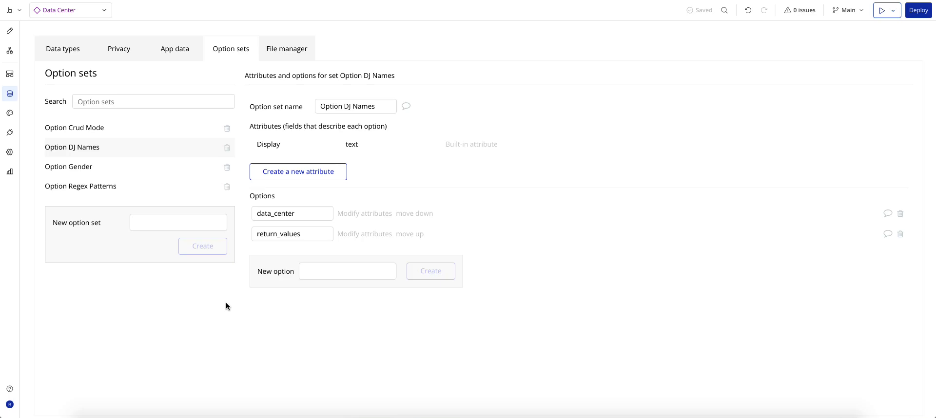
{"action": "left_click", "coordinate": [10, 31]}
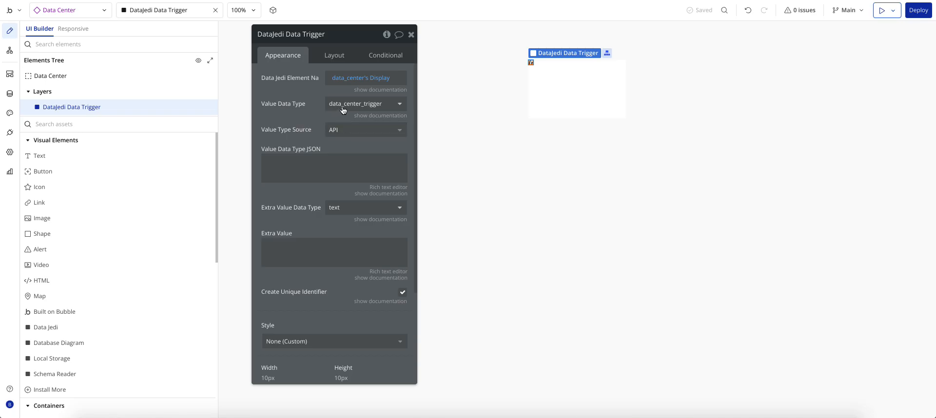
Step: Inspect the My Data Structures API in the API Connector plugin and find its data_center_trigger call
{"action": "left_click", "coordinate": [9, 133]}
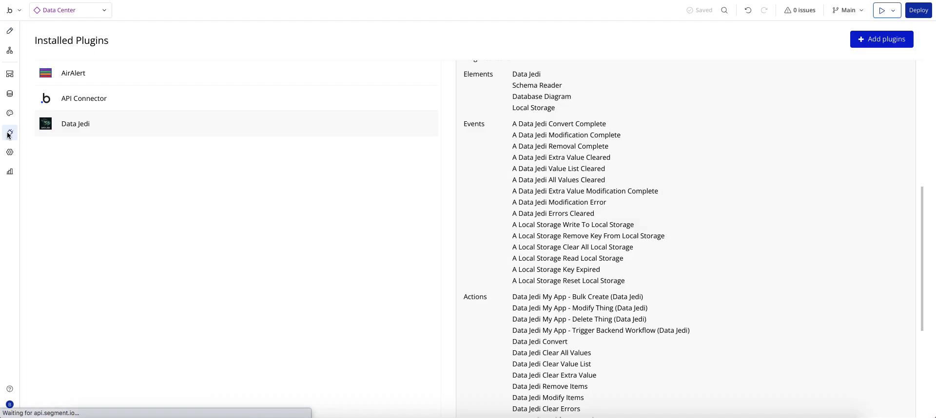
{"action": "left_click", "coordinate": [71, 99]}
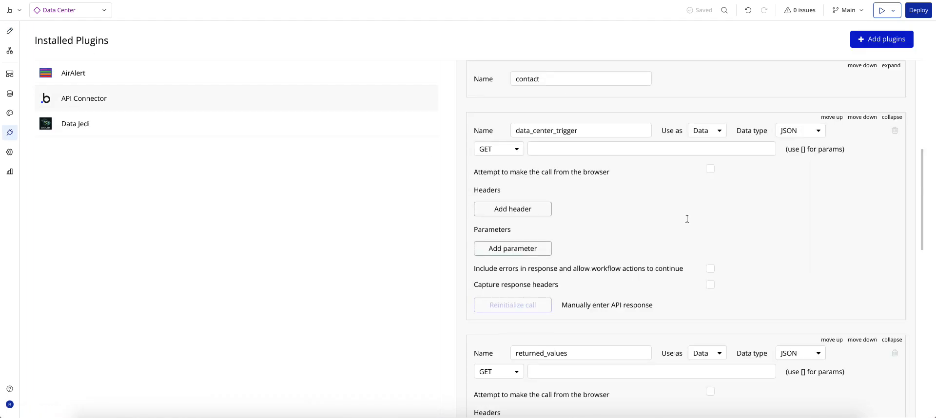
{"action": "scroll", "coordinate": [661, 210], "scroll_direction": "up", "scroll_amount": 5}
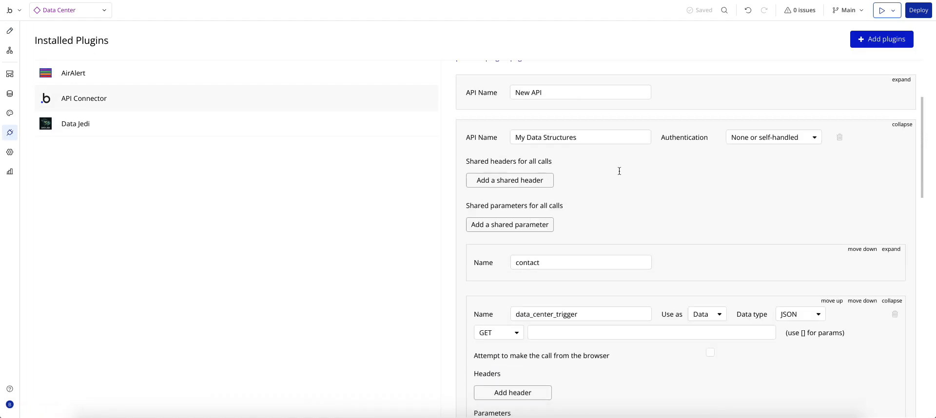
{"action": "scroll", "coordinate": [632, 222], "scroll_direction": "down", "scroll_amount": 4}
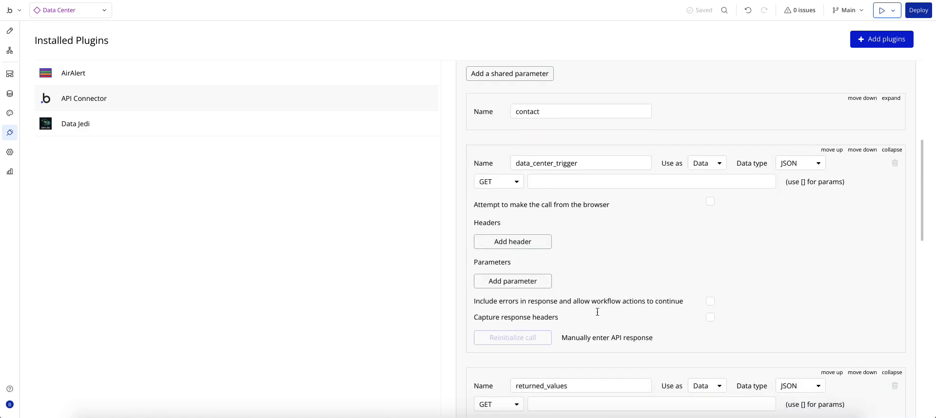
Step: Examine the manually entered API response of the data_center_trigger call, including its crud_mode value, and close it without saving
{"action": "left_click", "coordinate": [593, 339]}
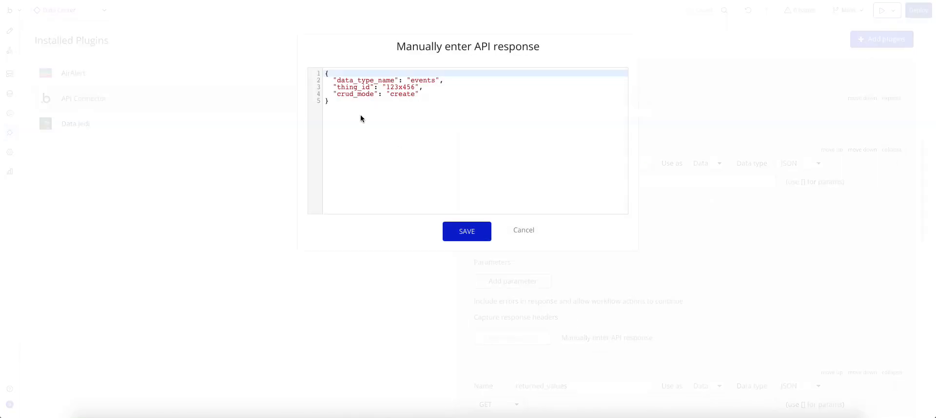
{"action": "left_click_drag", "start_coordinate": [325, 74], "coordinate": [355, 116]}
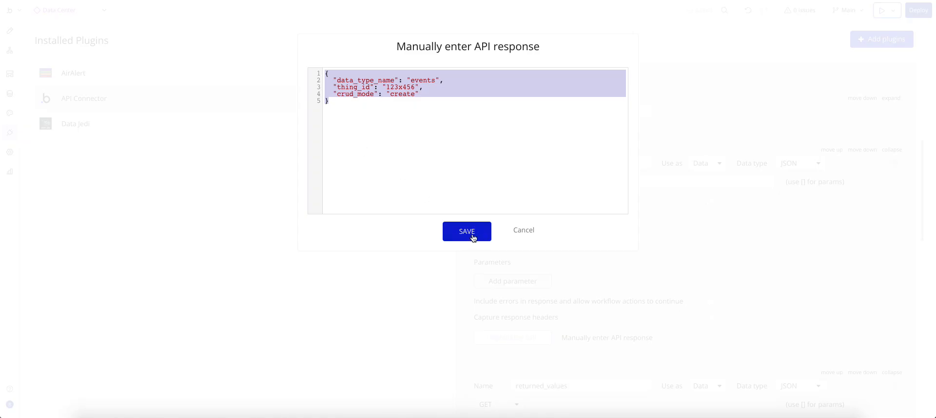
{"action": "left_click", "coordinate": [394, 95]}
{"action": "left_click_drag", "start_coordinate": [390, 95], "coordinate": [414, 97]}
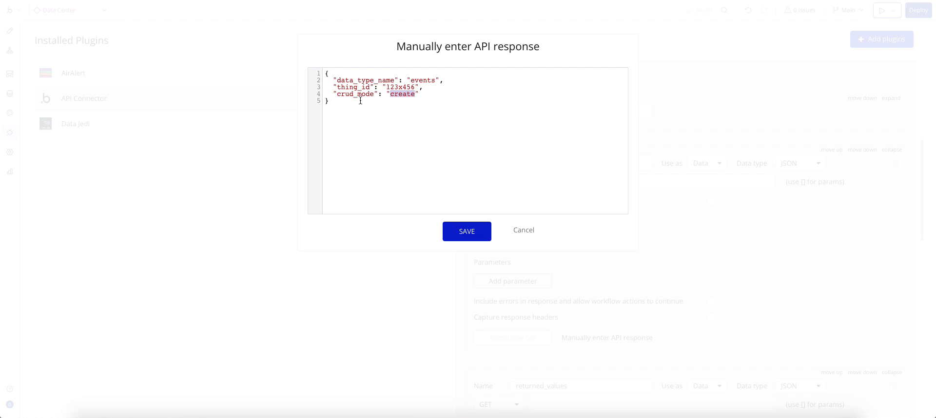
{"action": "left_click", "coordinate": [518, 235]}
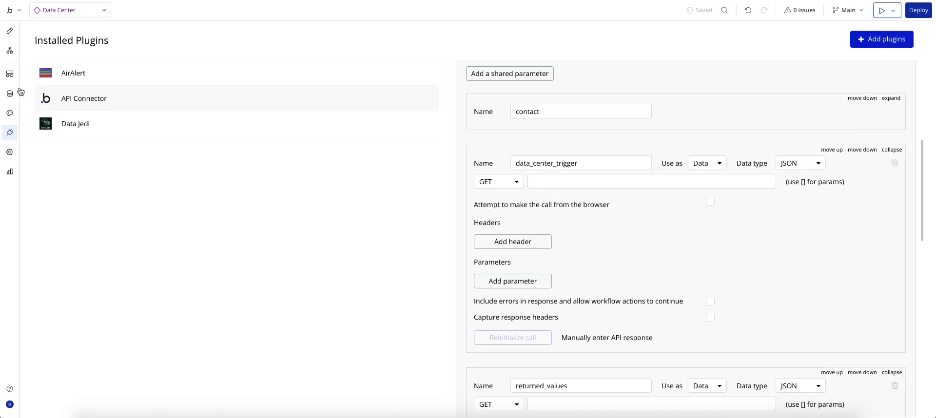
Step: Review the Option Crud Mode option set and the attribute values of its create option without changing them
{"action": "left_click", "coordinate": [10, 93]}
{"action": "left_click", "coordinate": [71, 130]}
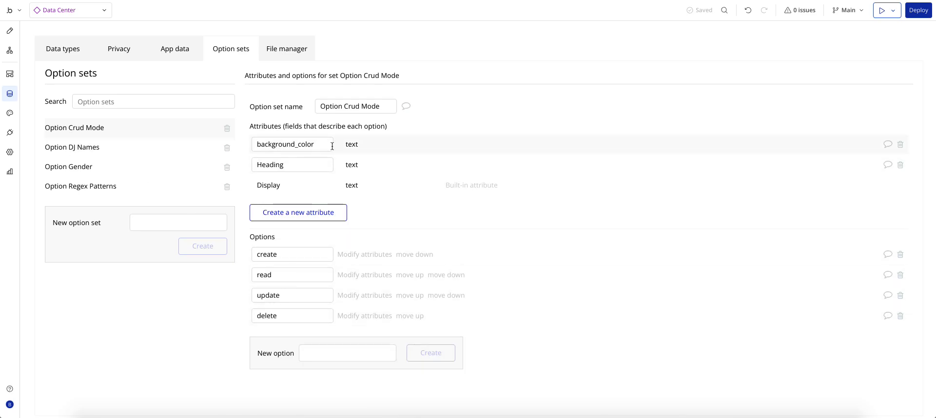
{"action": "left_click", "coordinate": [355, 254]}
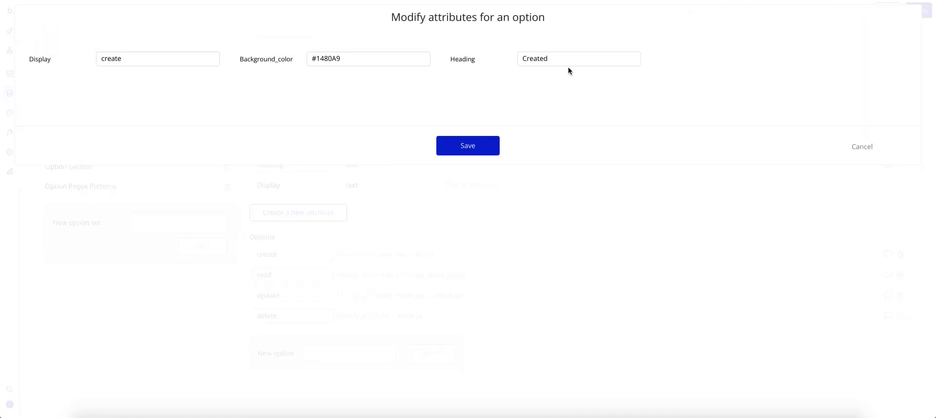
{"action": "left_click", "coordinate": [861, 148]}
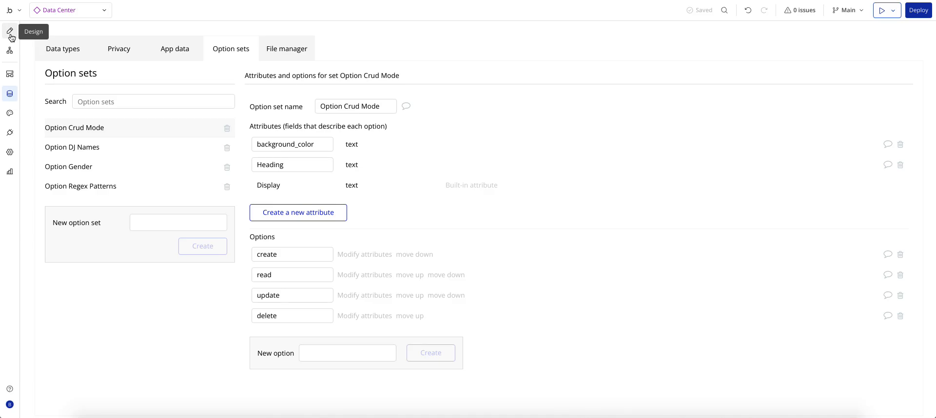
Step: Save the data_center_trigger call's manual API response again to inspect the data types of its returned values
{"action": "left_click", "coordinate": [8, 136]}
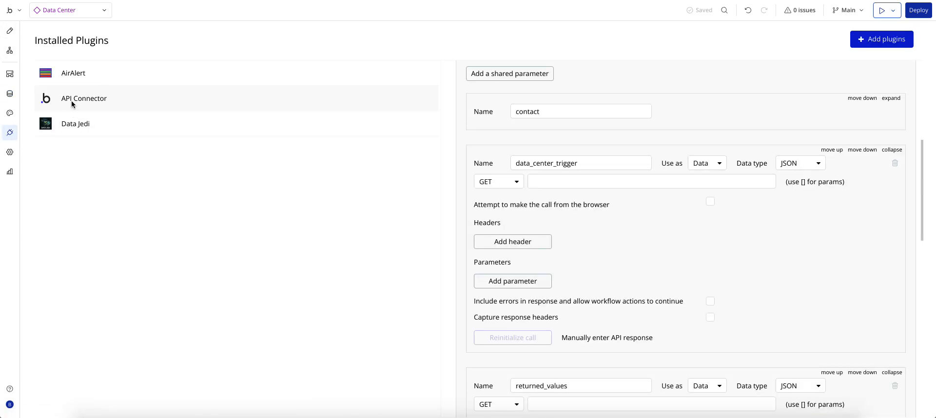
{"action": "left_click", "coordinate": [608, 338]}
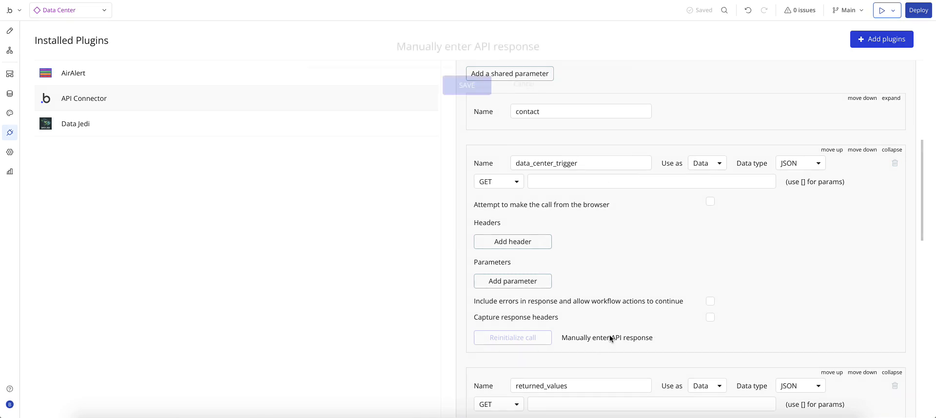
{"action": "left_click", "coordinate": [464, 230]}
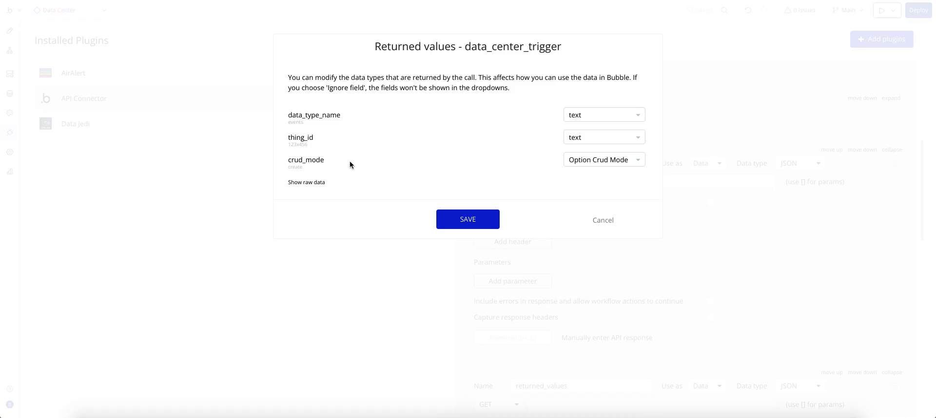
Step: Keep crud_mode typed as Option Crud Mode and save the returned value types of the data_center_trigger call
{"action": "left_click", "coordinate": [586, 160]}
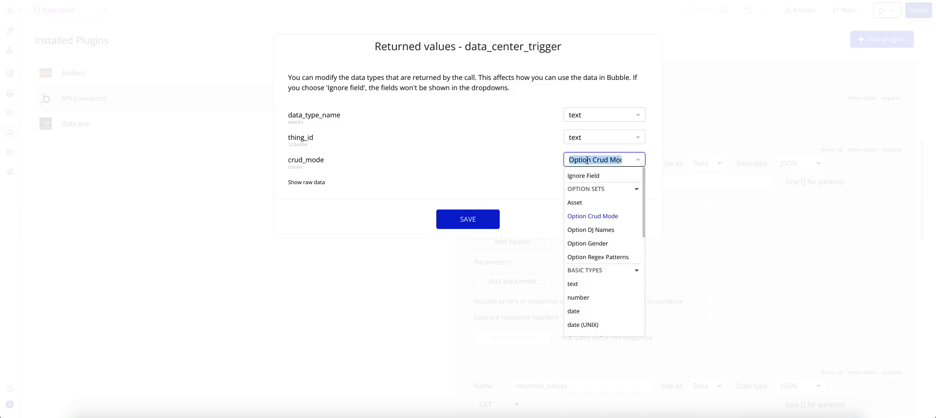
{"action": "left_click", "coordinate": [452, 146]}
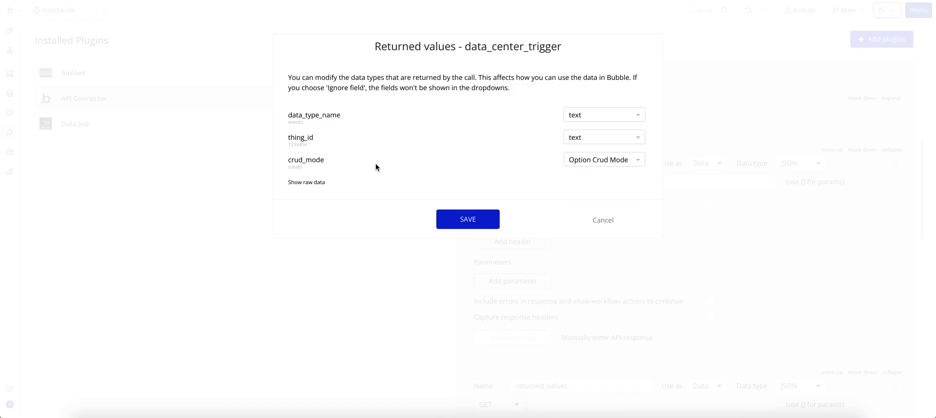
{"action": "left_click", "coordinate": [471, 219]}
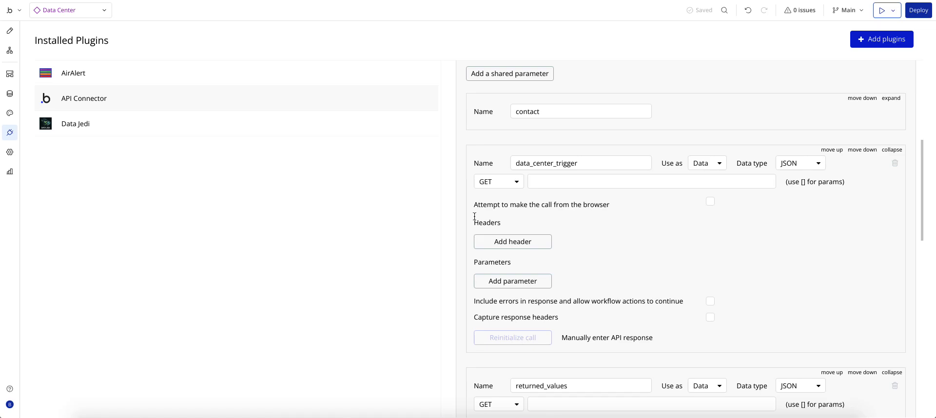
Step: Review the Option Crud Mode option set and the appearance settings of the DataJedi Data Trigger element
{"action": "left_click", "coordinate": [10, 94]}
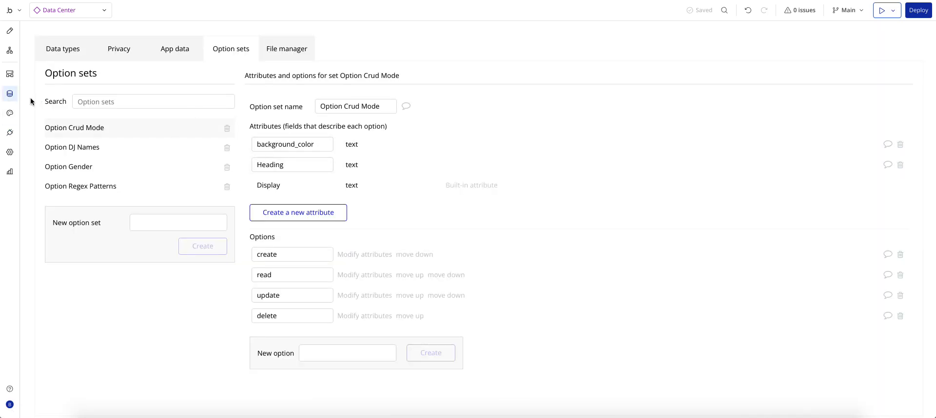
{"action": "left_click", "coordinate": [9, 31]}
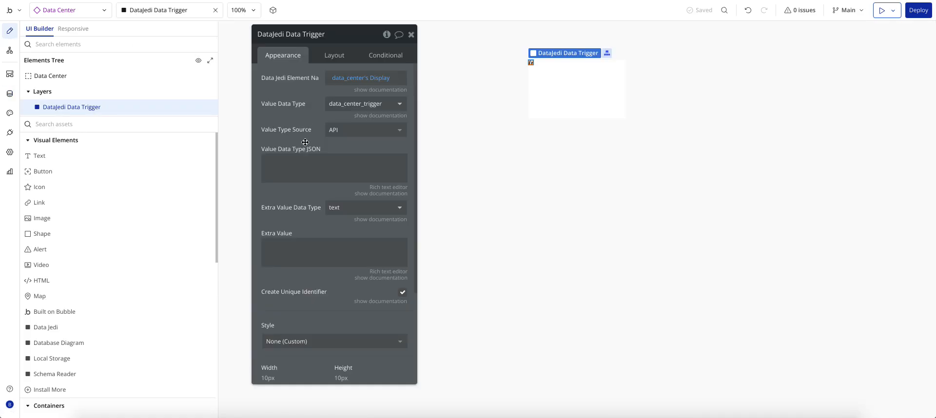
Step: Display the DataJedi Data Trigger Convert Complete workflow with its property editor moved clear of the action list
{"action": "left_click", "coordinate": [9, 58]}
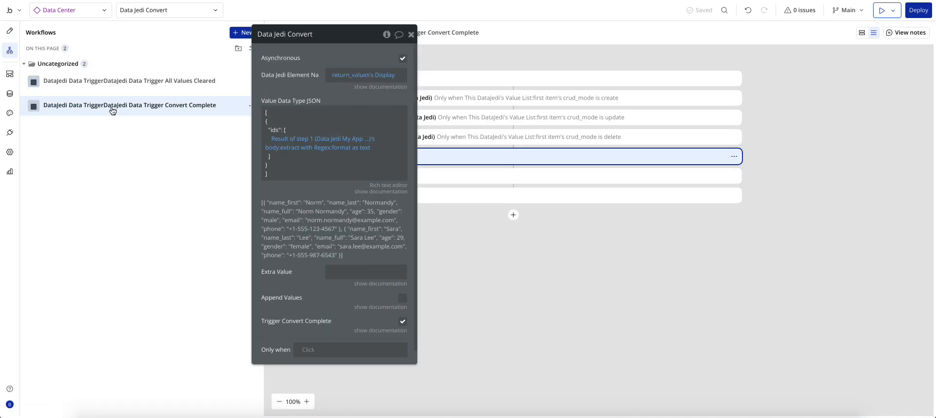
{"action": "left_click", "coordinate": [175, 110]}
{"action": "left_click_drag", "start_coordinate": [277, 66], "coordinate": [445, 315]}
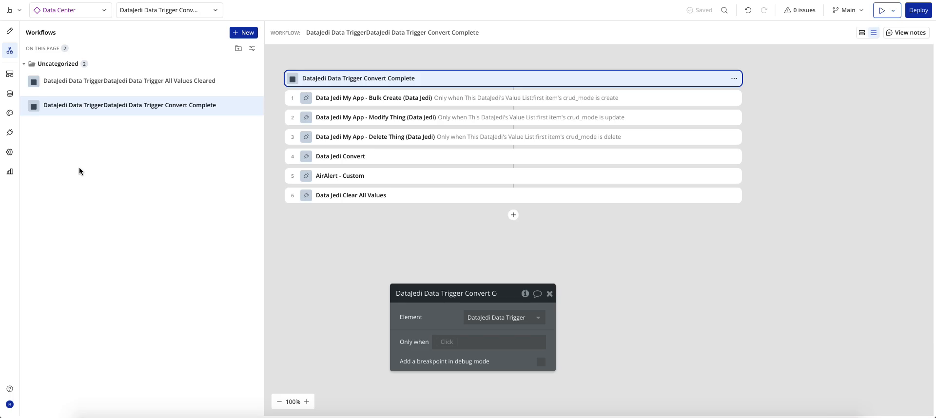
Step: Check the Data Jedi plugin's elements, events and actions, and return to the Convert Complete workflow
{"action": "left_click", "coordinate": [9, 138]}
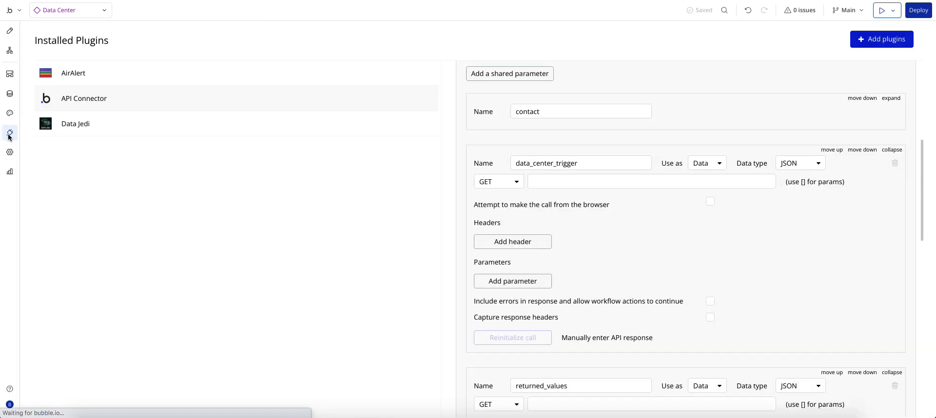
{"action": "left_click", "coordinate": [52, 128]}
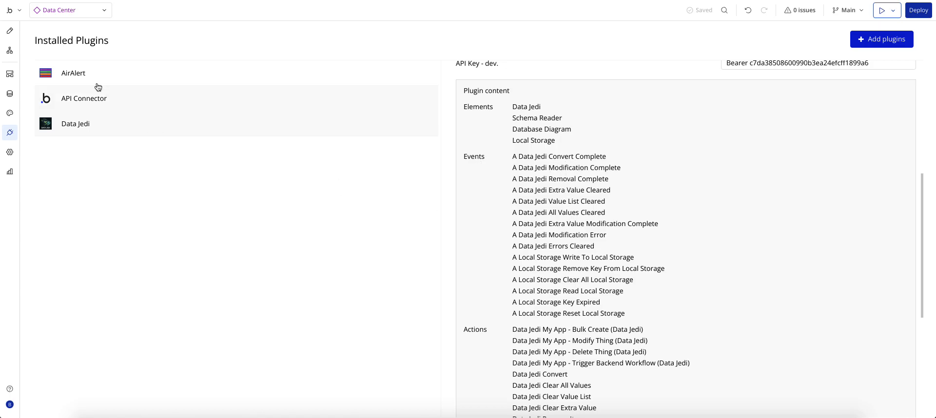
{"action": "left_click", "coordinate": [11, 54]}
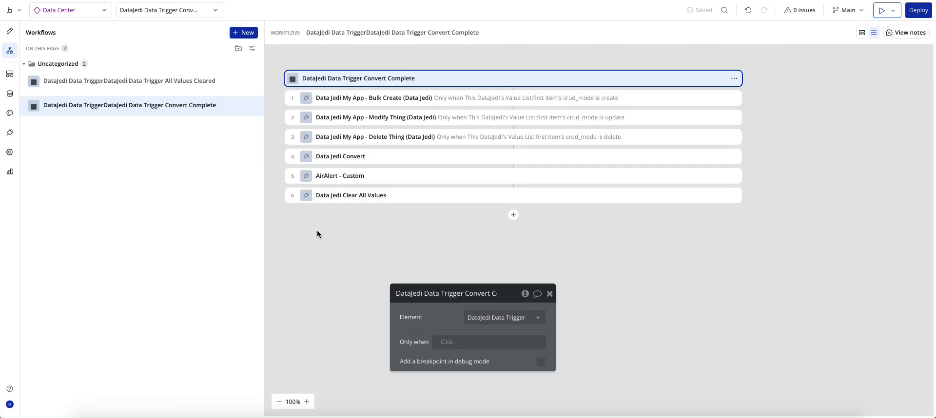
Step: Inspect the DataJedi Data Trigger element's value type settings with its whole property editor in view
{"action": "mouse_move", "coordinate": [152, 110]}
{"action": "left_click", "coordinate": [11, 32]}
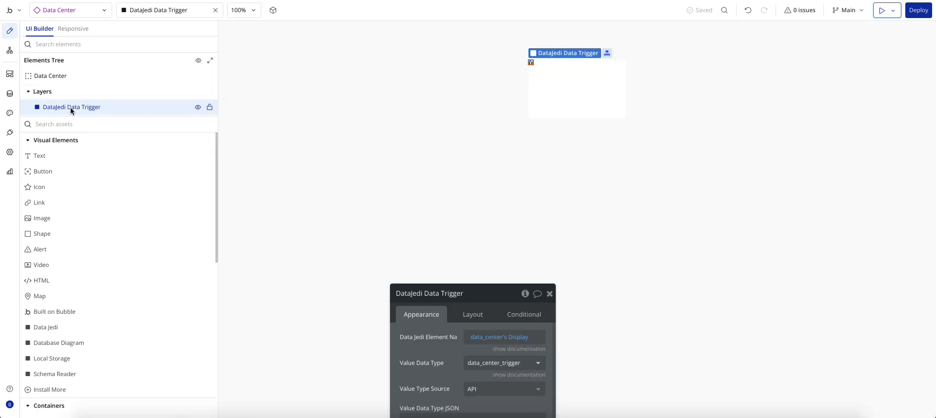
{"action": "left_click_drag", "start_coordinate": [423, 351], "coordinate": [340, 138]}
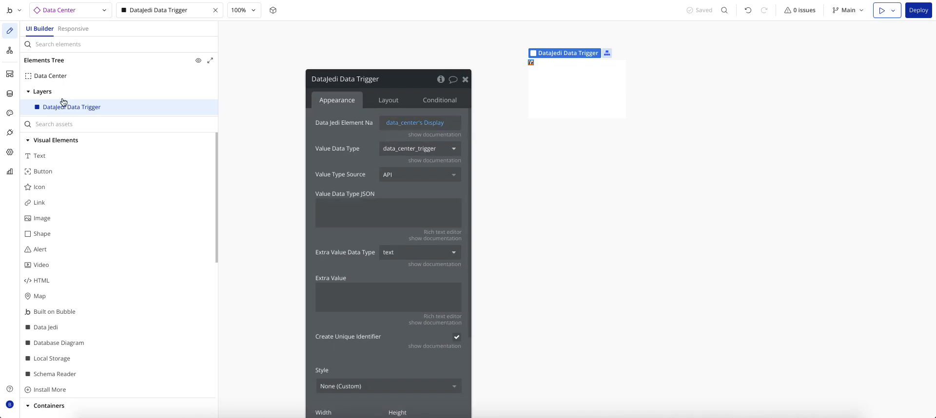
Step: Examine the Data Jedi My App - Bulk Create action in the Convert Complete workflow, keeping the action list unobstructed
{"action": "left_click", "coordinate": [8, 55]}
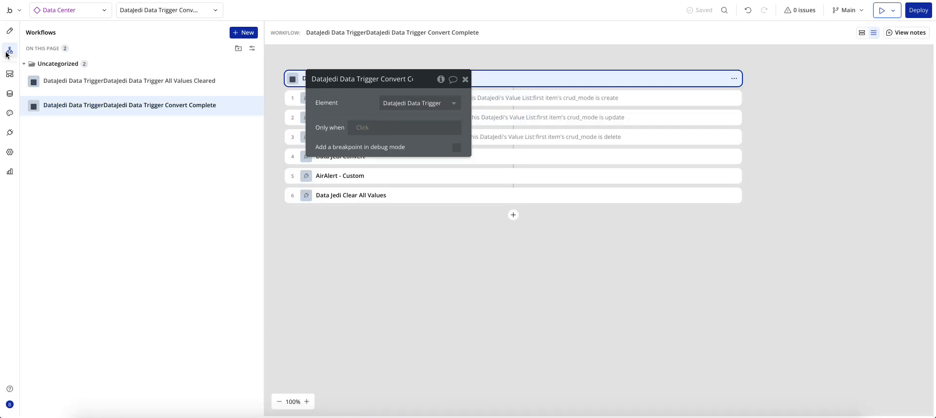
{"action": "left_click_drag", "start_coordinate": [355, 128], "coordinate": [385, 273]}
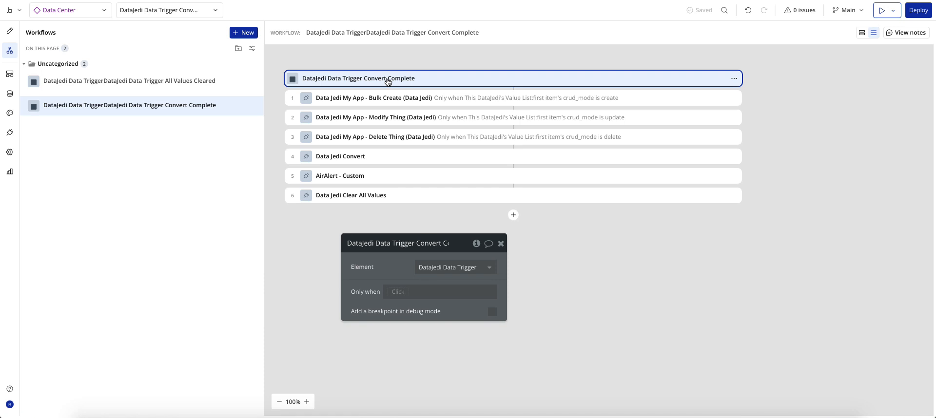
{"action": "left_click", "coordinate": [385, 98]}
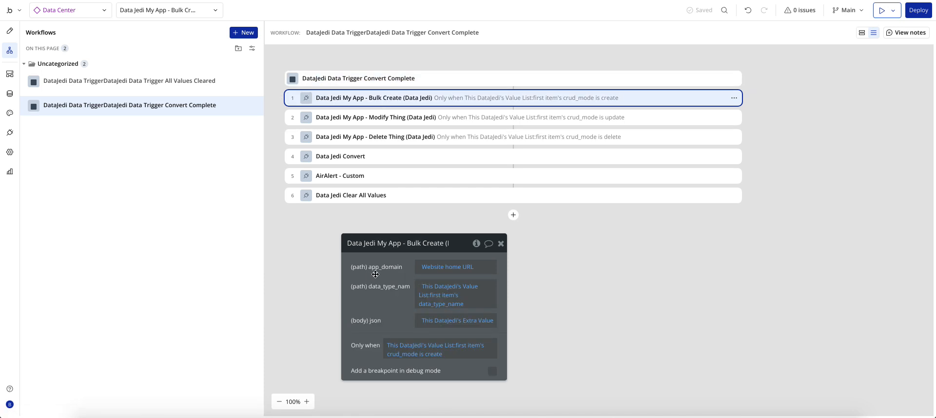
Step: Look through the Data Jedi plugin's content for its events and its create, modify and delete actions
{"action": "left_click", "coordinate": [8, 138]}
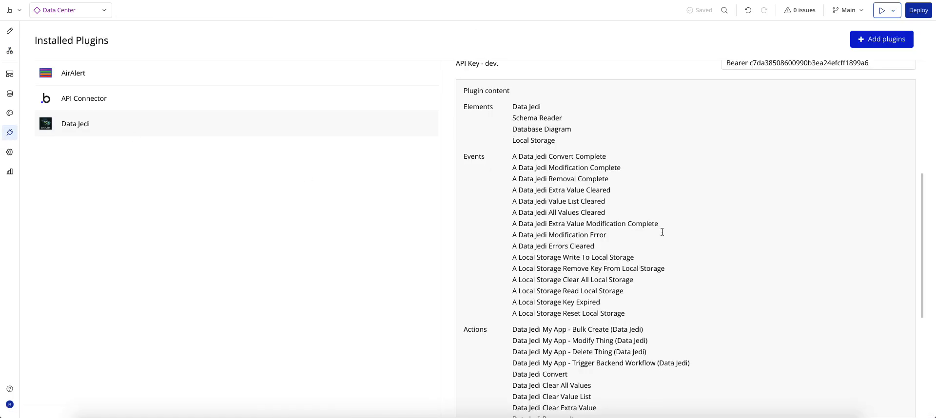
{"action": "scroll", "coordinate": [661, 232], "scroll_direction": "up", "scroll_amount": 2}
{"action": "scroll", "coordinate": [657, 234], "scroll_direction": "down", "scroll_amount": 5}
{"action": "scroll", "coordinate": [572, 300], "scroll_direction": "down", "scroll_amount": 1}
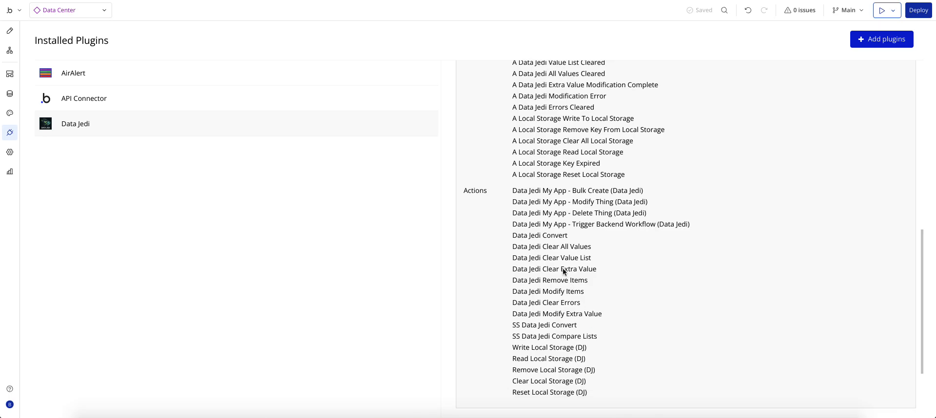
{"action": "scroll", "coordinate": [609, 287], "scroll_direction": "up", "scroll_amount": 1}
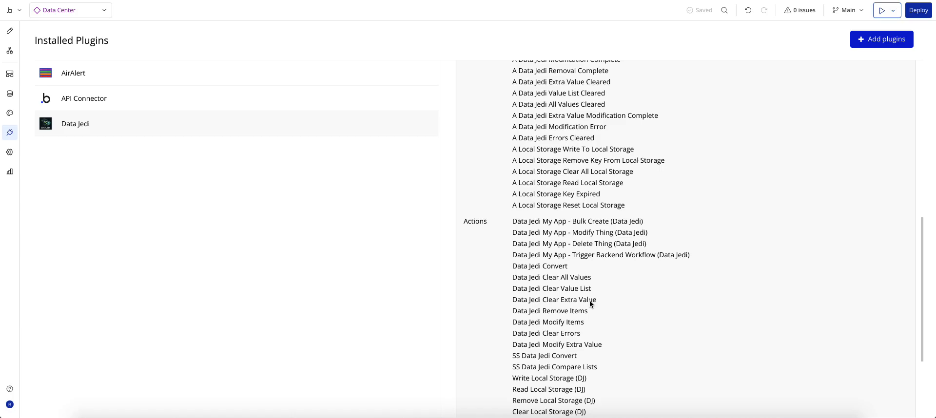
{"action": "scroll", "coordinate": [525, 326], "scroll_direction": "up", "scroll_amount": 5}
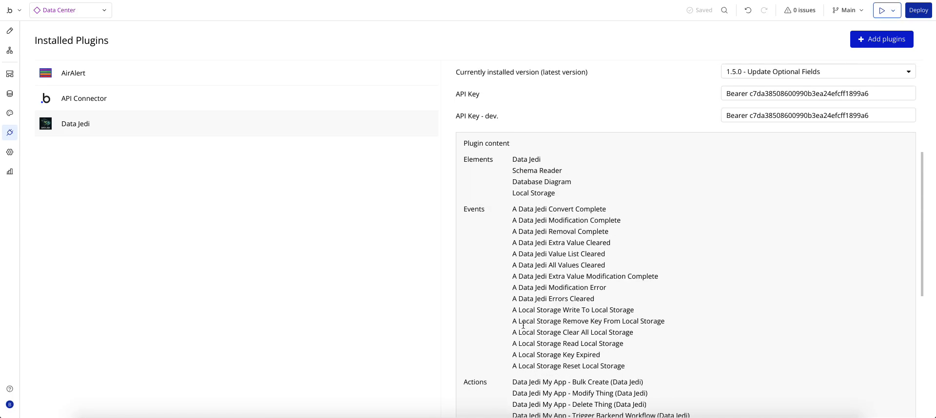
{"action": "scroll", "coordinate": [523, 326], "scroll_direction": "down", "scroll_amount": 8}
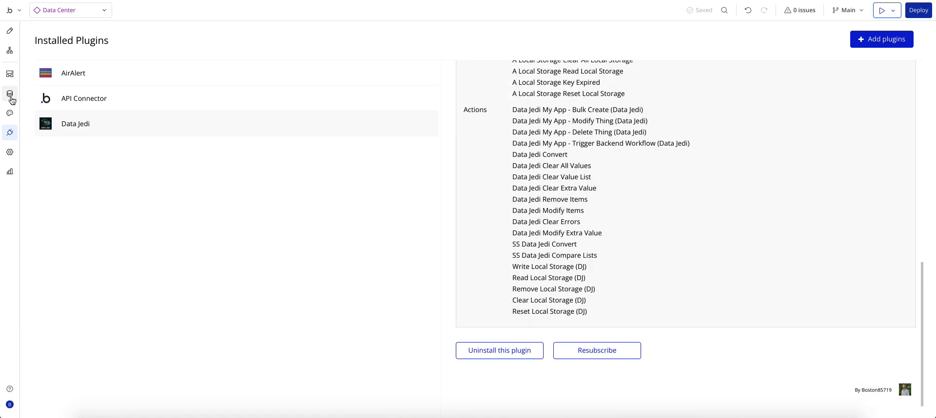
Step: Examine the Bulk Create action's run condition and data_type_name expression, keeping This DataJedi's Value List as the source
{"action": "left_click", "coordinate": [10, 50]}
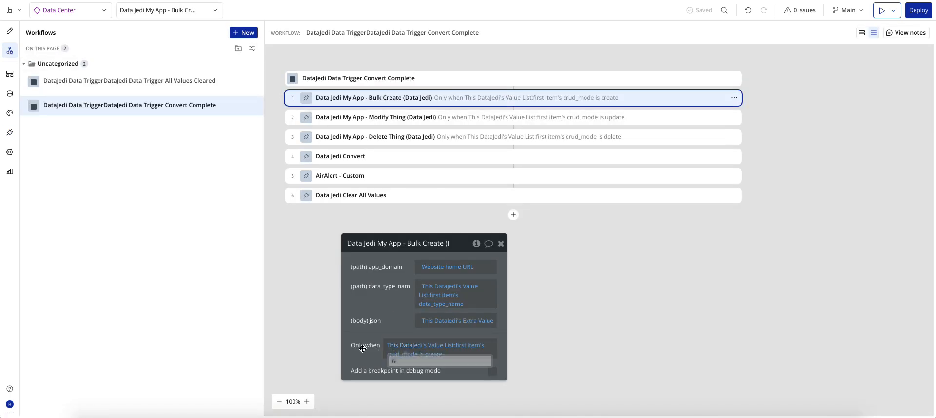
{"action": "left_click", "coordinate": [409, 356]}
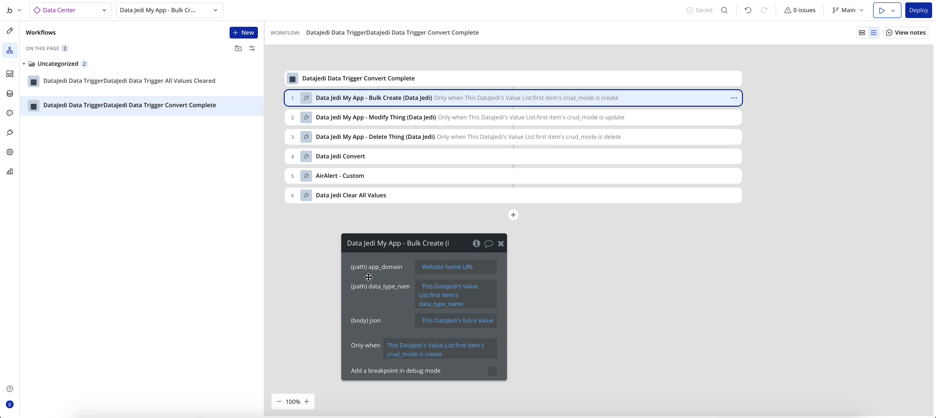
{"action": "left_click", "coordinate": [427, 288]}
{"action": "left_click", "coordinate": [468, 287]}
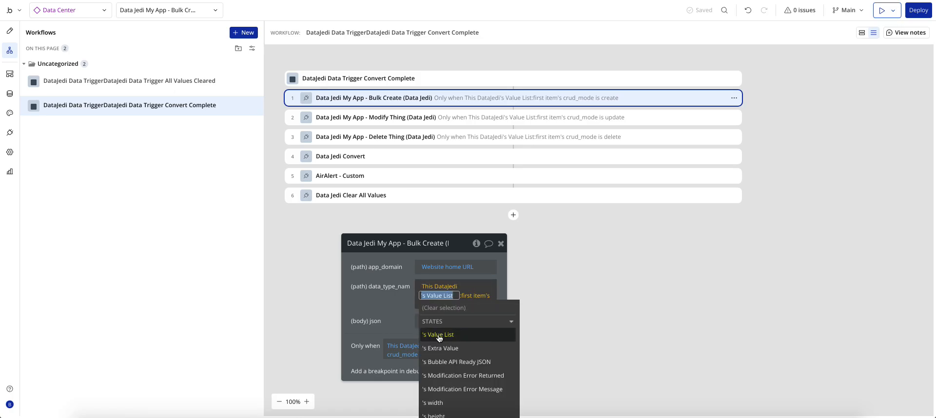
{"action": "left_click", "coordinate": [439, 335]}
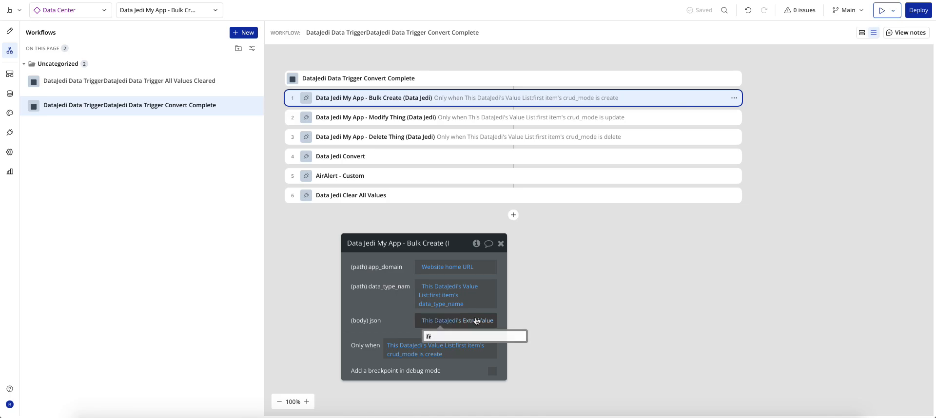
Step: Review the settings of the DataJedi Data Trigger element and the DataJedi Product Creation element on the data-center-example page
{"action": "left_click", "coordinate": [8, 34]}
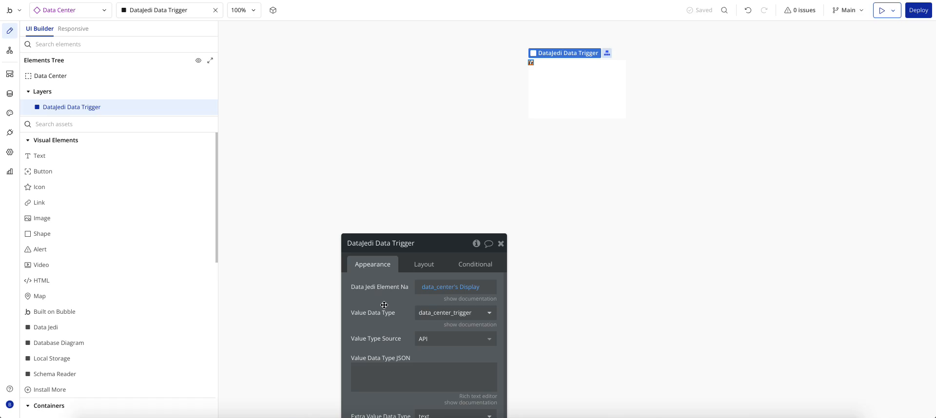
{"action": "left_click_drag", "start_coordinate": [385, 306], "coordinate": [338, 208]}
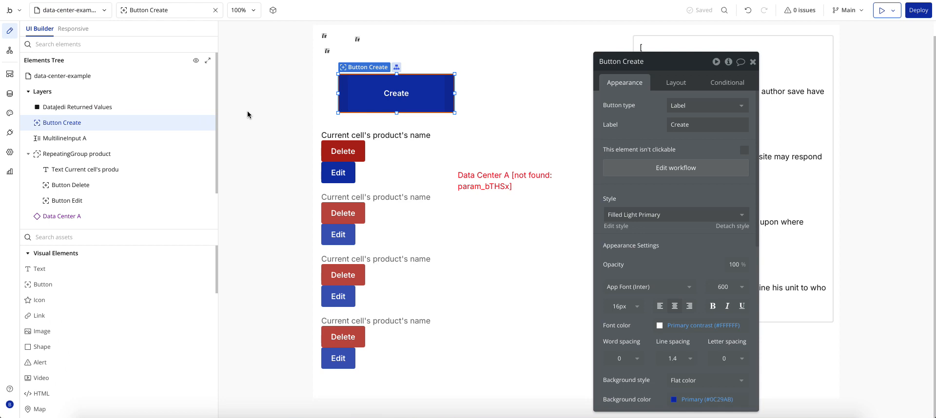
{"action": "left_click", "coordinate": [327, 51]}
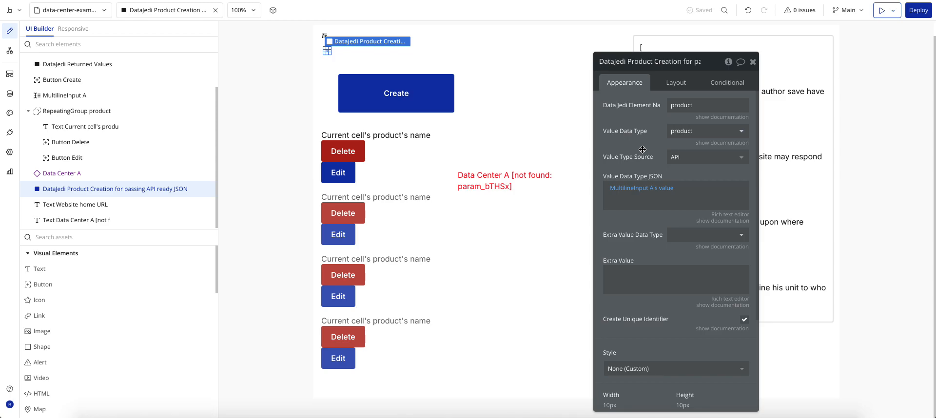
{"action": "left_click_drag", "start_coordinate": [643, 150], "coordinate": [604, 137]}
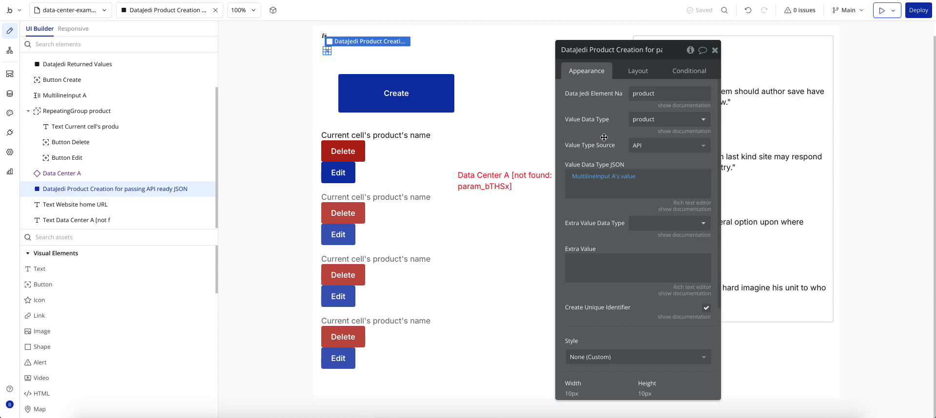
Step: Open the Create button's workflow and inspect its Data Jedi Convert action
{"action": "left_click", "coordinate": [397, 95]}
{"action": "left_click", "coordinate": [627, 161]}
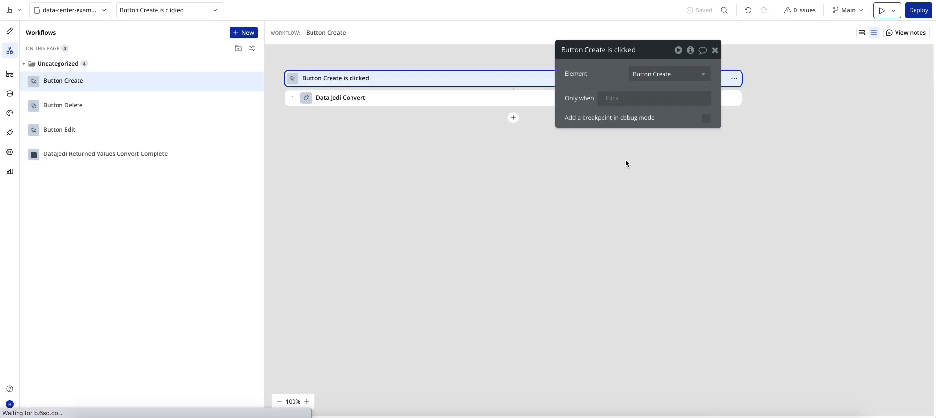
{"action": "left_click", "coordinate": [335, 99]}
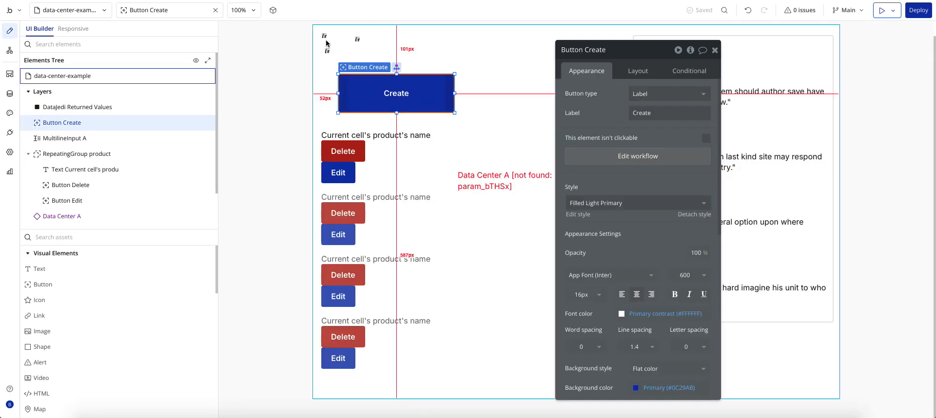
Step: Trace the JSON source of the DataJedi Product Creation element to the MultilineInput A element
{"action": "left_click", "coordinate": [327, 50]}
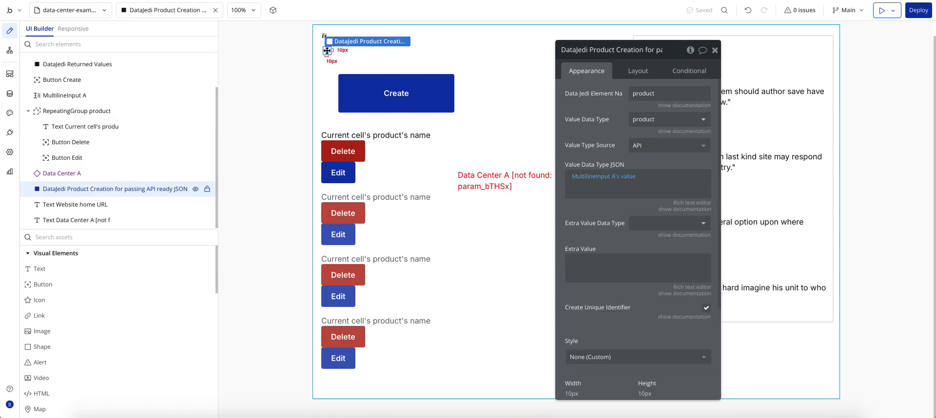
{"action": "left_click", "coordinate": [605, 178]}
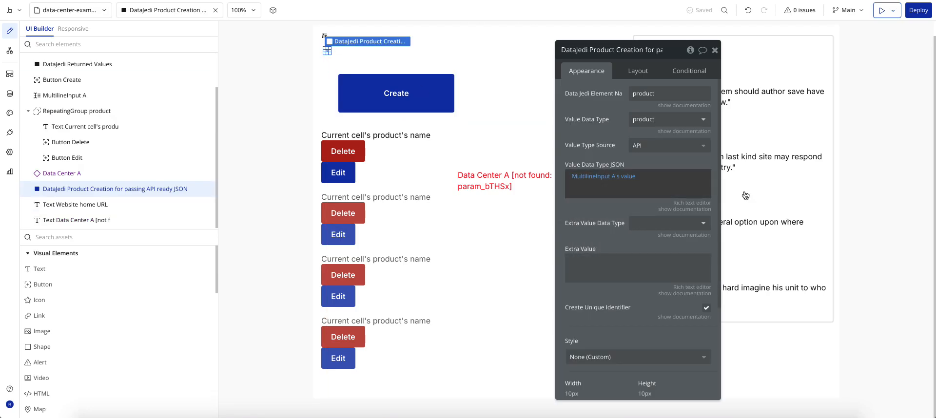
{"action": "left_click", "coordinate": [764, 190]}
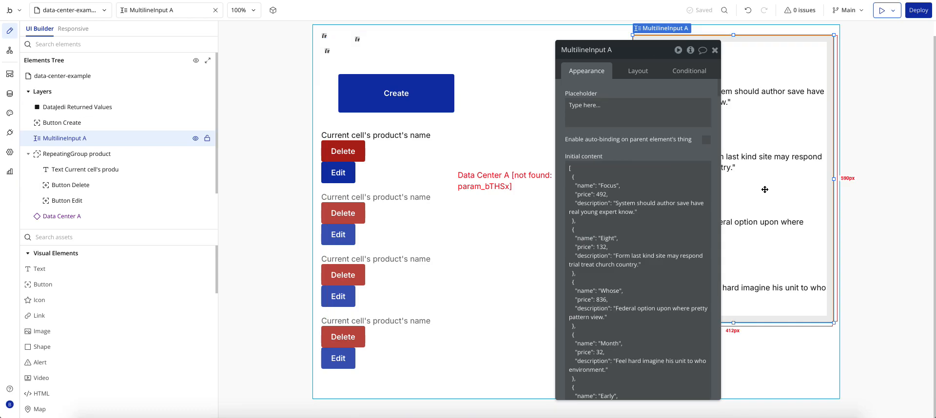
Step: Examine the product JSON in MultilineInput A's initial content and highlight the object named "Eight"
{"action": "left_click", "coordinate": [615, 220]}
{"action": "key", "text": "ctrl+a"}
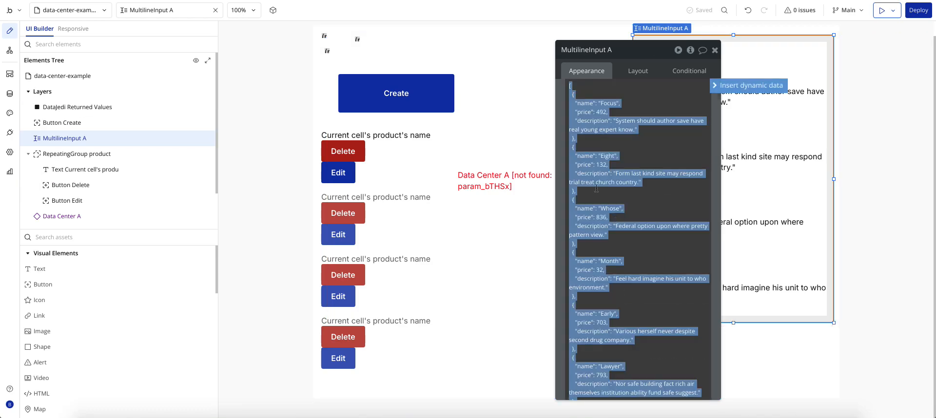
{"action": "left_click", "coordinate": [574, 152]}
{"action": "left_click_drag", "start_coordinate": [573, 147], "coordinate": [575, 192]}
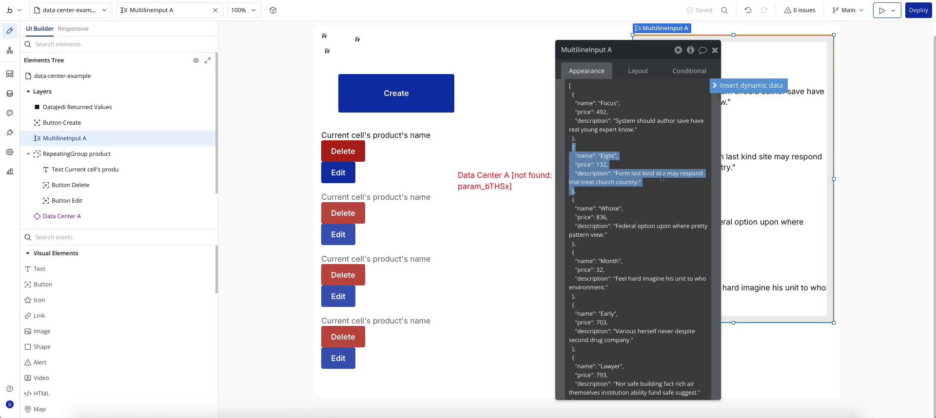
Step: Close MultilineInput A's properties and review the database's product entries and the fields of the Product data type
{"action": "scroll", "coordinate": [603, 168], "scroll_direction": "up", "scroll_amount": 3}
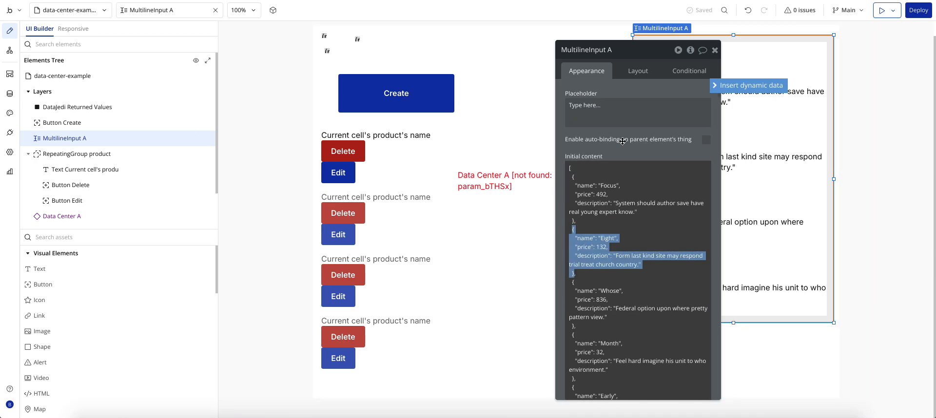
{"action": "left_click", "coordinate": [715, 50]}
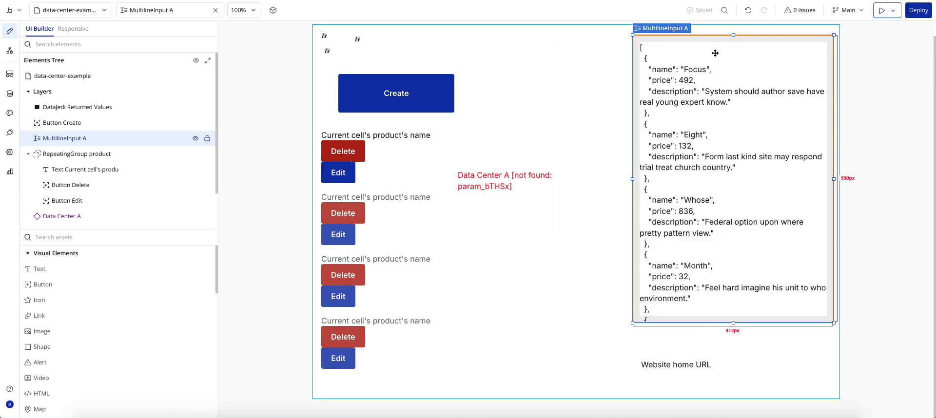
{"action": "left_click", "coordinate": [9, 97]}
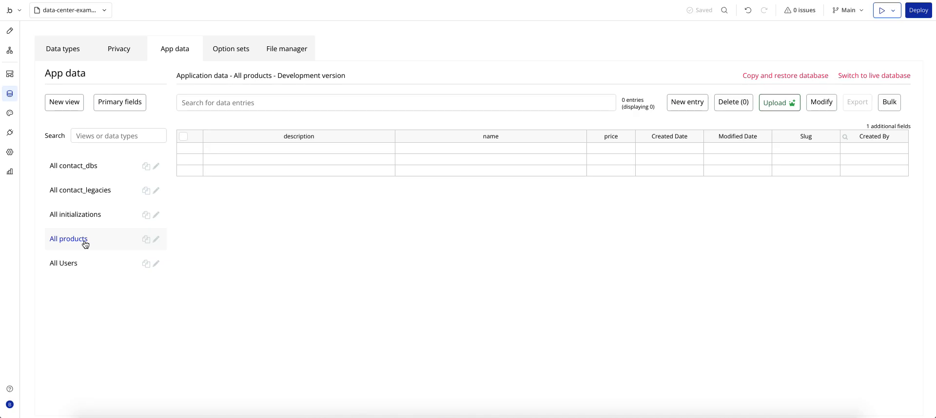
{"action": "left_click", "coordinate": [52, 55]}
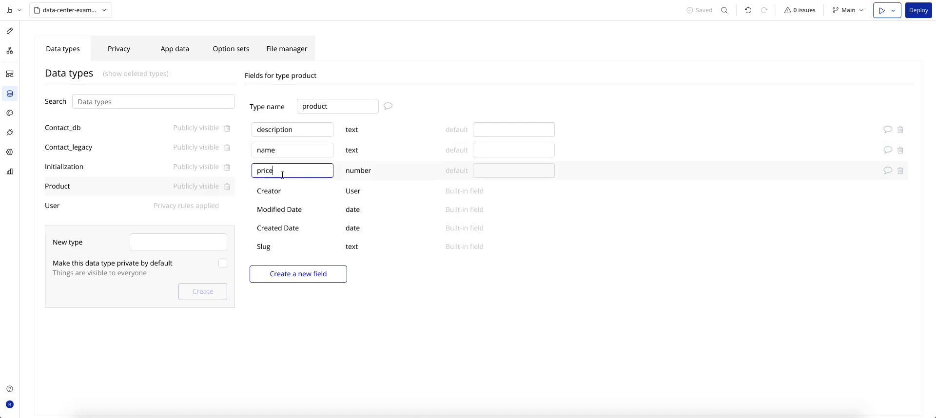
Step: Inspect the manually entered response of the product call under My Data Structures in the API Connector plugin, leaving it unedited
{"action": "left_click", "coordinate": [10, 135]}
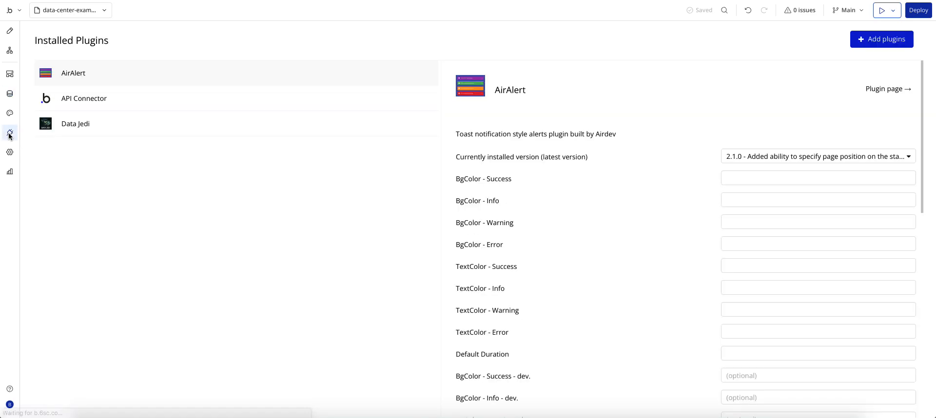
{"action": "left_click", "coordinate": [73, 102]}
{"action": "left_click", "coordinate": [896, 254]}
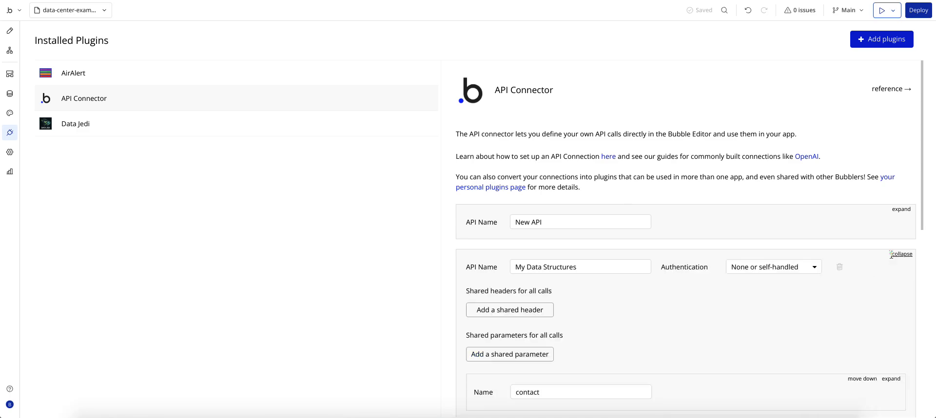
{"action": "scroll", "coordinate": [732, 301], "scroll_direction": "down", "scroll_amount": 2}
{"action": "scroll", "coordinate": [732, 301], "scroll_direction": "down", "scroll_amount": 6}
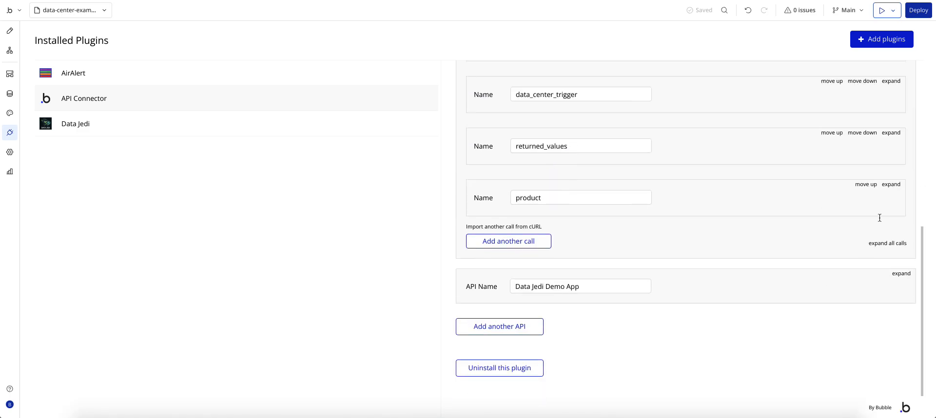
{"action": "left_click", "coordinate": [891, 185]}
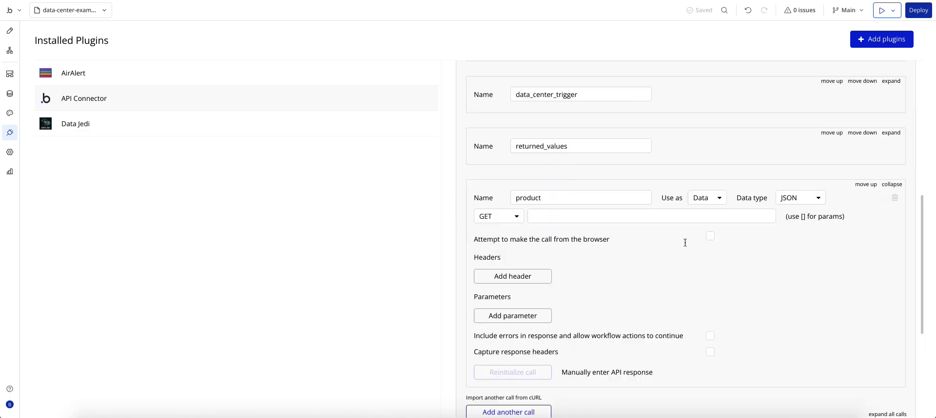
{"action": "scroll", "coordinate": [685, 243], "scroll_direction": "down", "scroll_amount": 5}
{"action": "left_click", "coordinate": [603, 160]}
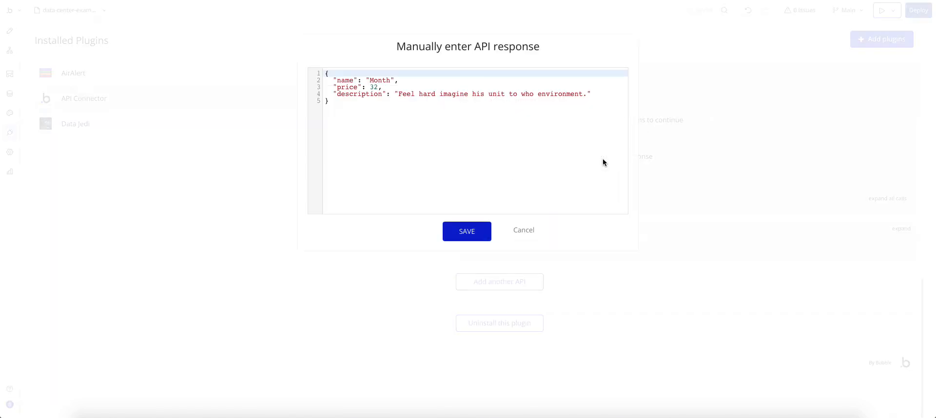
{"action": "left_click", "coordinate": [523, 231]}
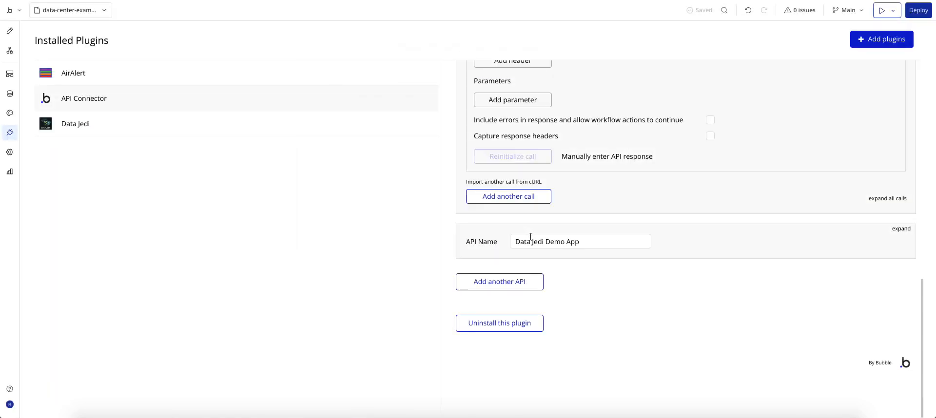
Step: Open the Data Center reusable's Convert Complete workflow, inspect its Bulk Create action, and revisit the DataJedi Product Creation element on the example page
{"action": "left_click", "coordinate": [9, 31]}
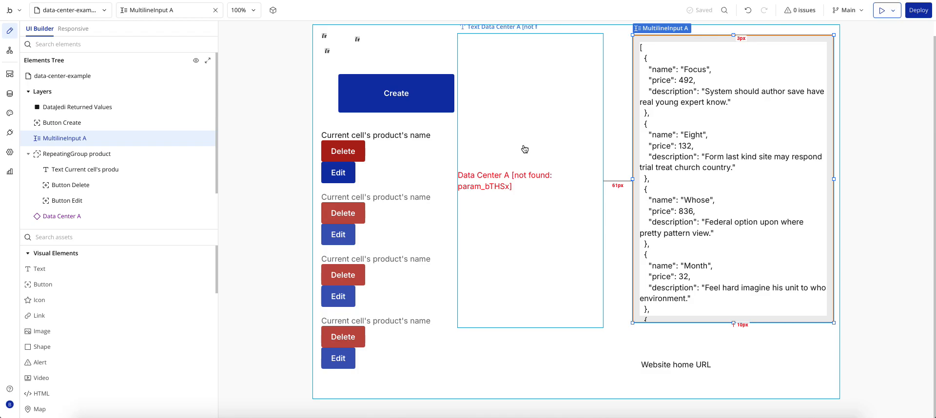
{"action": "double_click", "coordinate": [491, 136]}
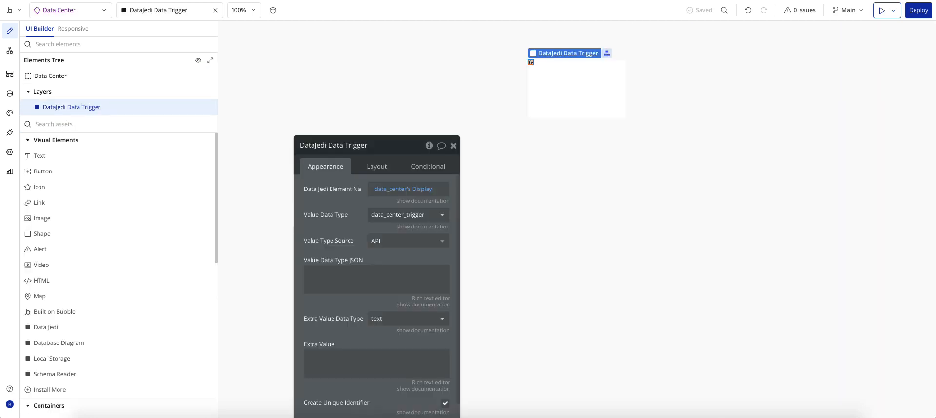
{"action": "left_click", "coordinate": [10, 50]}
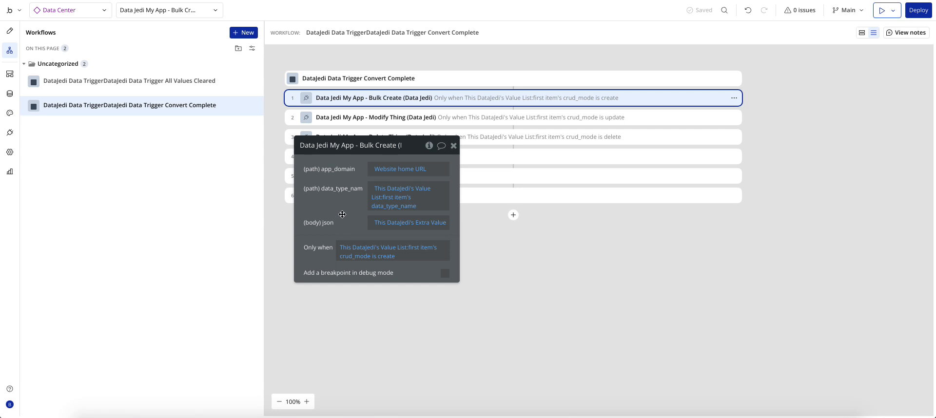
{"action": "left_click_drag", "start_coordinate": [343, 214], "coordinate": [474, 311]}
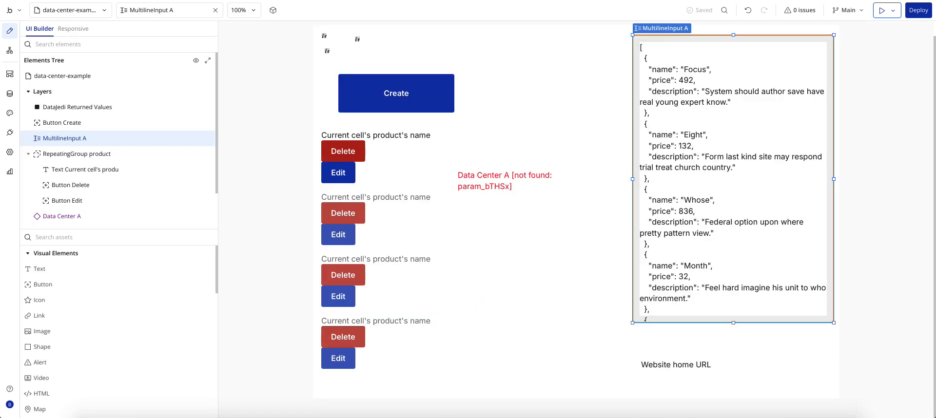
{"action": "double_click", "coordinate": [328, 50]}
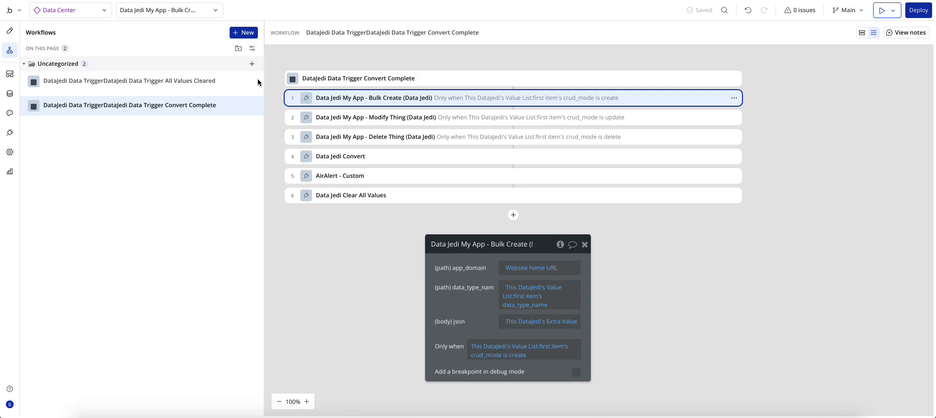
Step: Examine the data_type_name, thing_id and json parameters of the Modify Thing action in the Data Center workflow
{"action": "left_click", "coordinate": [347, 117]}
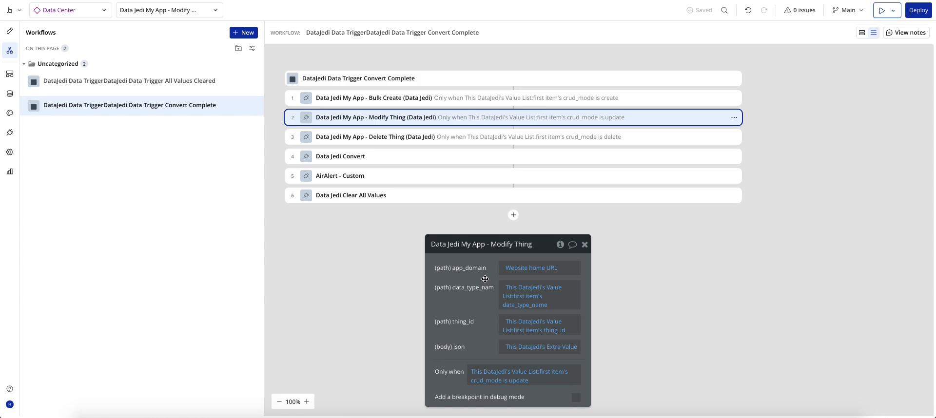
{"action": "left_click_drag", "start_coordinate": [464, 276], "coordinate": [480, 225]}
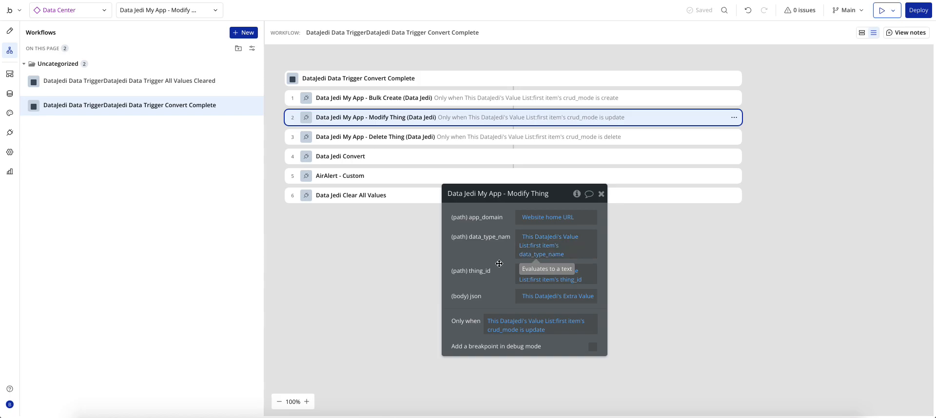
{"action": "left_click", "coordinate": [533, 256]}
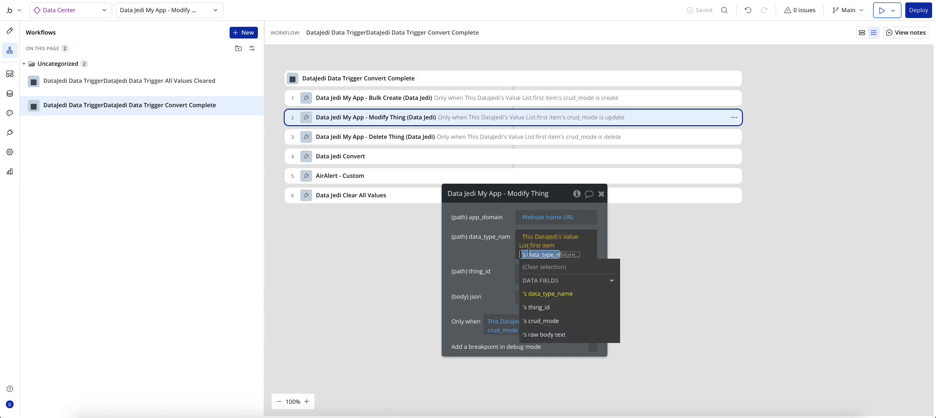
{"action": "left_click", "coordinate": [535, 294]}
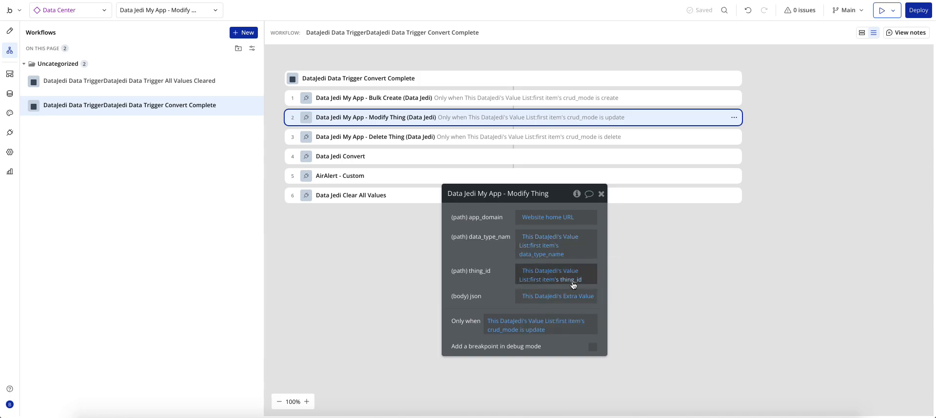
{"action": "left_click", "coordinate": [552, 281]}
{"action": "left_click", "coordinate": [493, 282]}
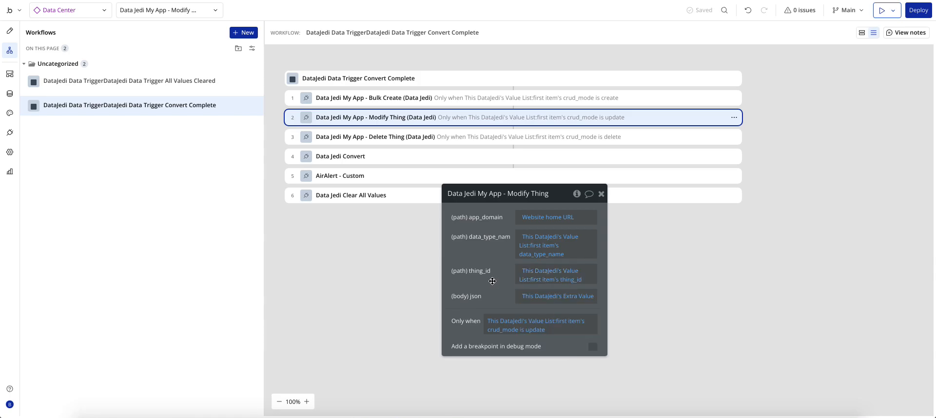
{"action": "left_click", "coordinate": [538, 301]}
Step: Compare the DataJedi Data Trigger element's extra value settings with the Modify Thing action's json body expression
{"action": "left_click", "coordinate": [5, 34]}
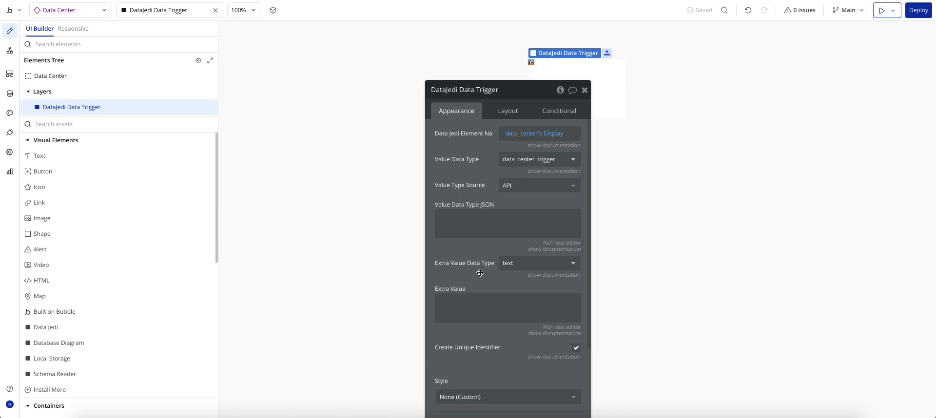
{"action": "left_click", "coordinate": [14, 56]}
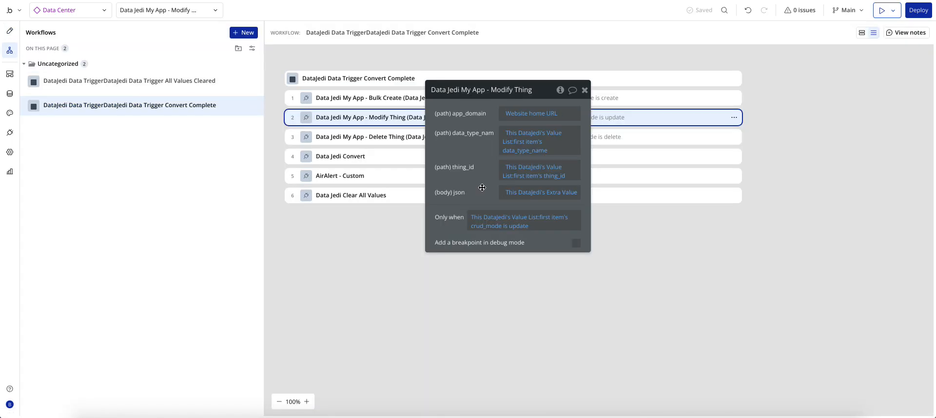
{"action": "left_click", "coordinate": [554, 196]}
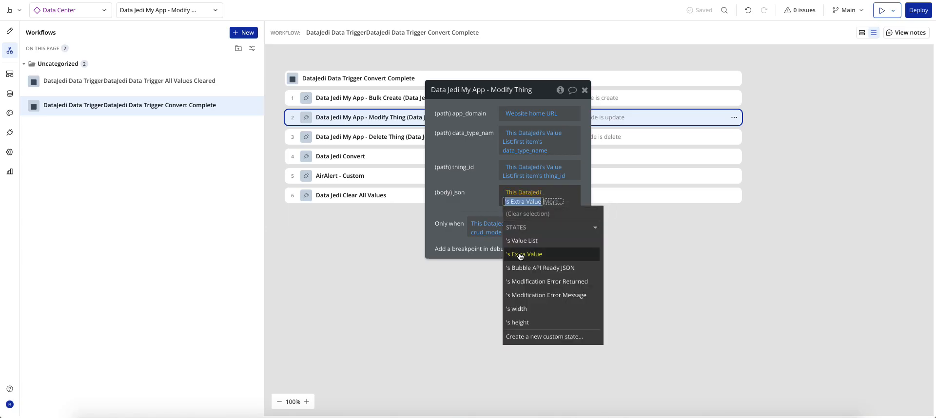
{"action": "left_click", "coordinate": [478, 203]}
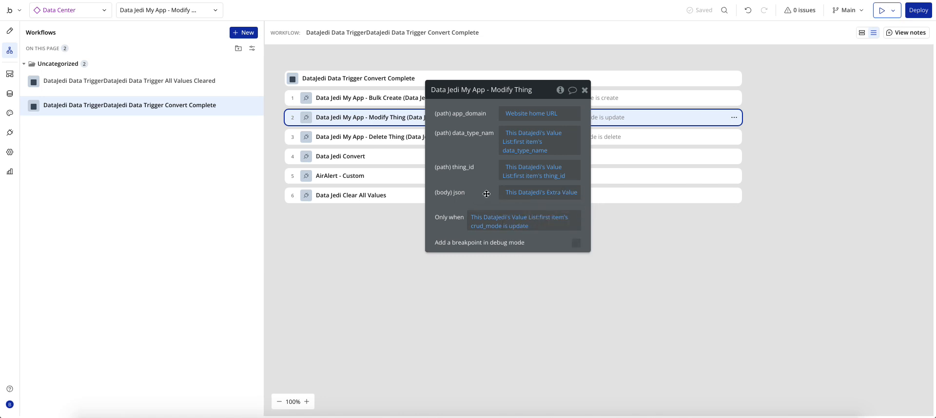
{"action": "left_click_drag", "start_coordinate": [481, 178], "coordinate": [480, 269]}
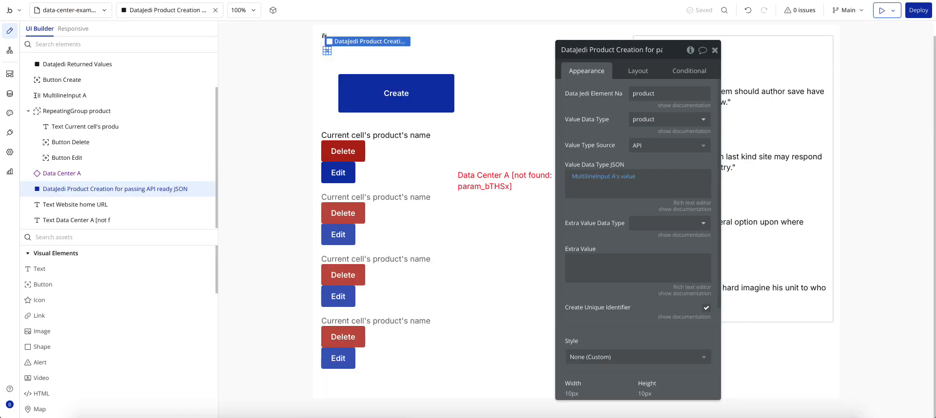
Step: Delete the red "Data Center A [not found: param_bTHSx]" text element from the data-center-example page
{"action": "left_click", "coordinate": [336, 175]}
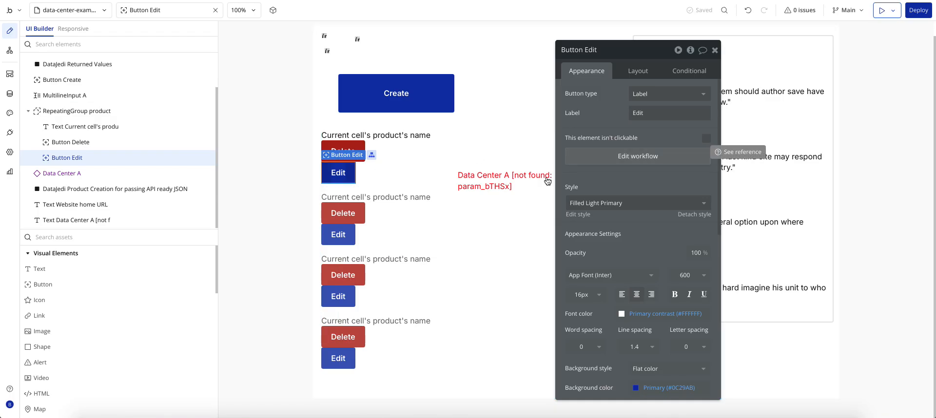
{"action": "left_click", "coordinate": [507, 192]}
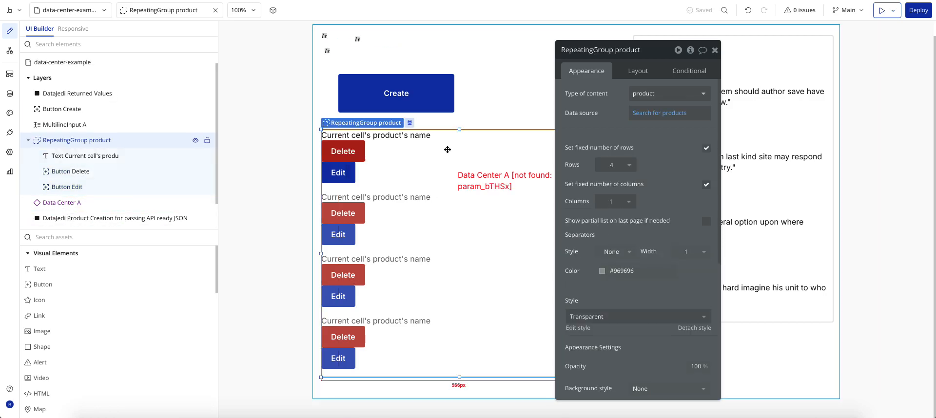
{"action": "left_click_drag", "start_coordinate": [603, 143], "coordinate": [700, 144]}
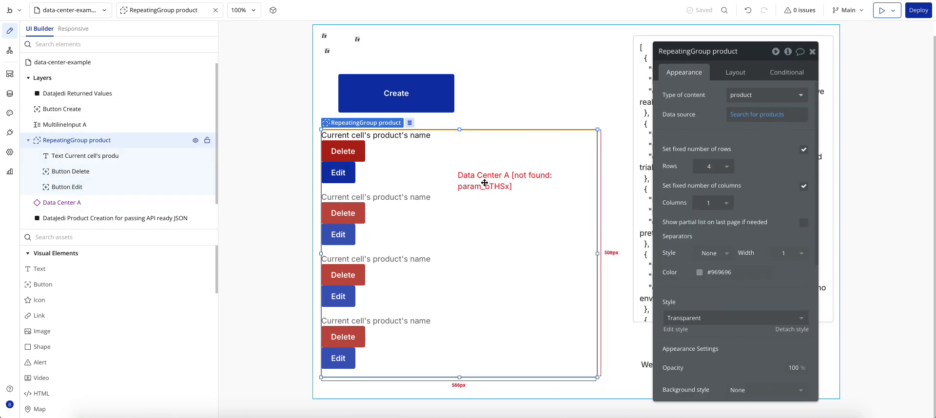
{"action": "left_click", "coordinate": [541, 99]}
{"action": "key", "text": "Delete"}
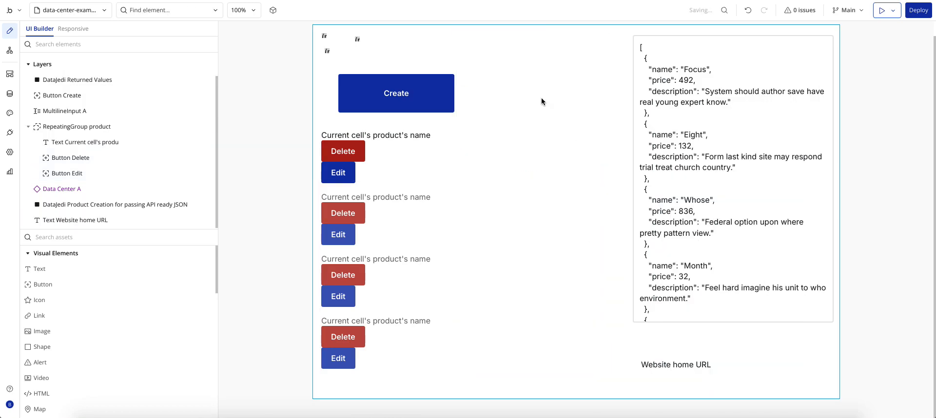
Step: Review RepeatingGroup product's content settings and the fields of the Product data type, and return to the page design
{"action": "left_click", "coordinate": [423, 168]}
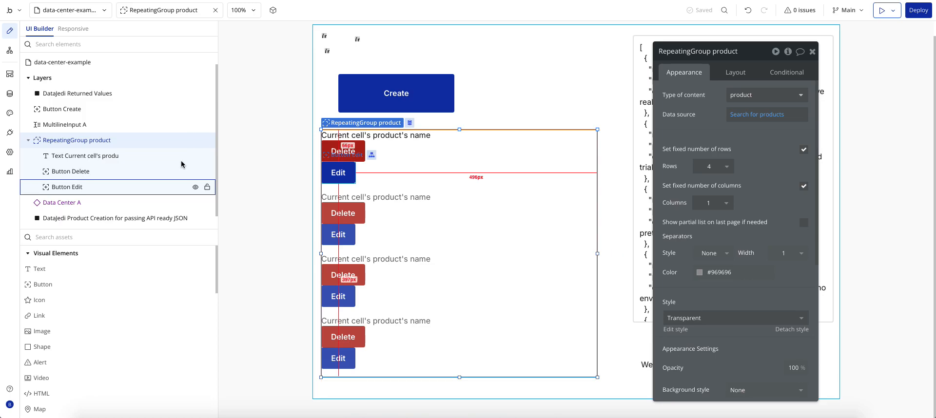
{"action": "left_click", "coordinate": [9, 94]}
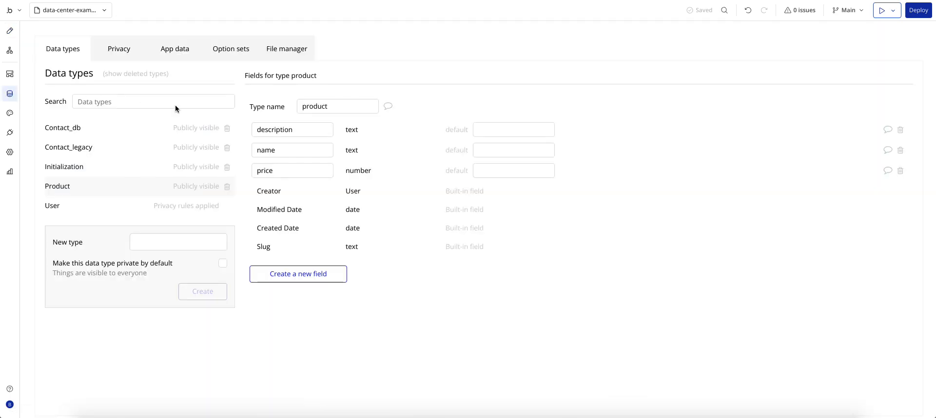
{"action": "left_click", "coordinate": [10, 31]}
Step: Open the Edit button's workflow, highlight the Extra Value in its Data Jedi Convert action, and check it against the Product data type's fields
{"action": "left_click", "coordinate": [342, 179]}
{"action": "left_click", "coordinate": [680, 155]}
{"action": "left_click", "coordinate": [353, 98]}
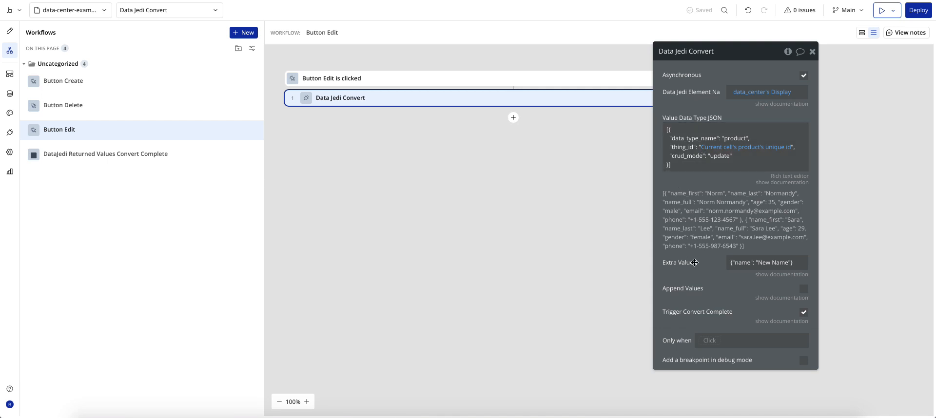
{"action": "triple_click", "coordinate": [732, 263]}
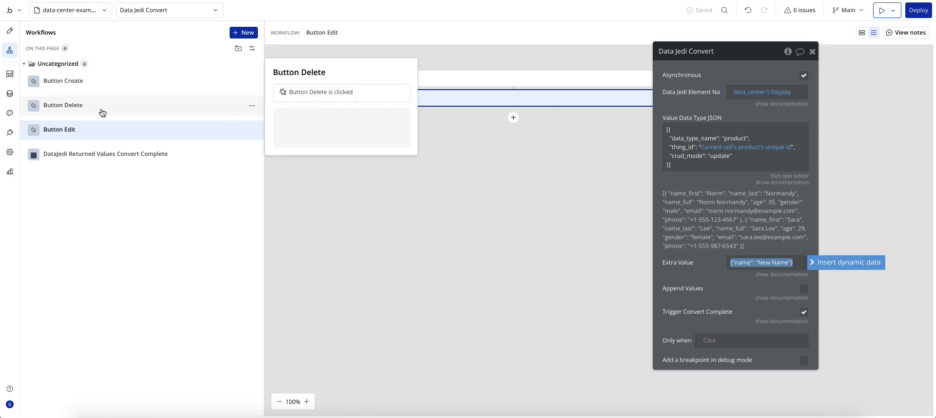
{"action": "left_click", "coordinate": [8, 94]}
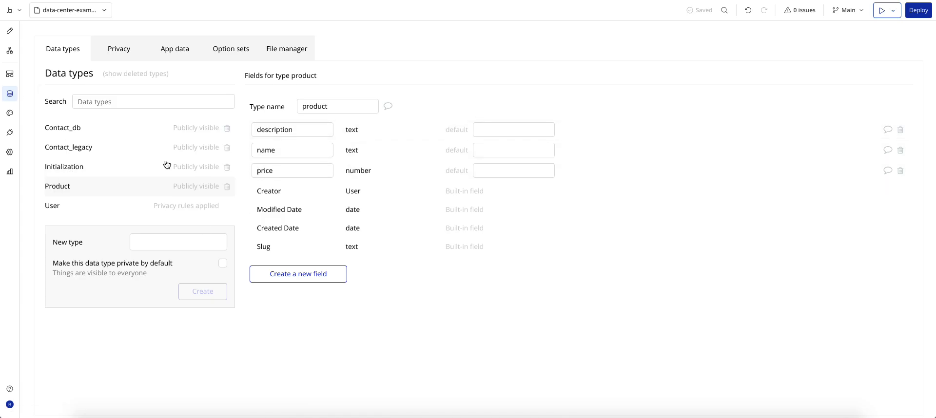
{"action": "left_click", "coordinate": [9, 51]}
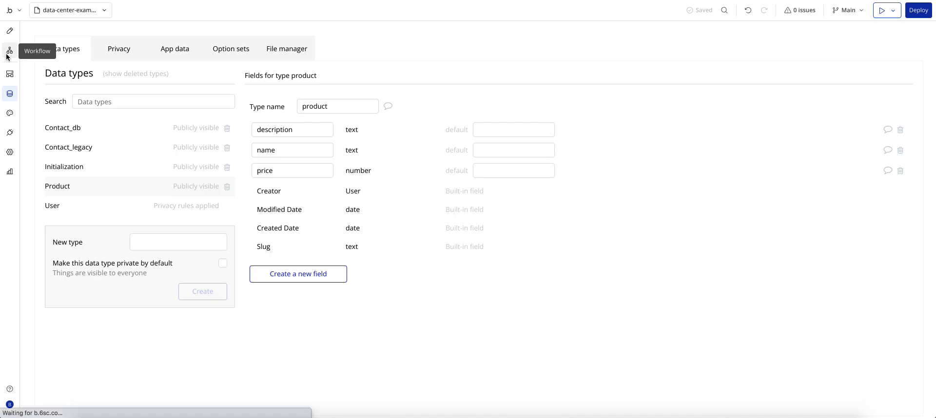
Step: Highlight the "New Name" text in the Extra Value of the Edit button's Data Jedi Convert action
{"action": "left_click", "coordinate": [763, 262]}
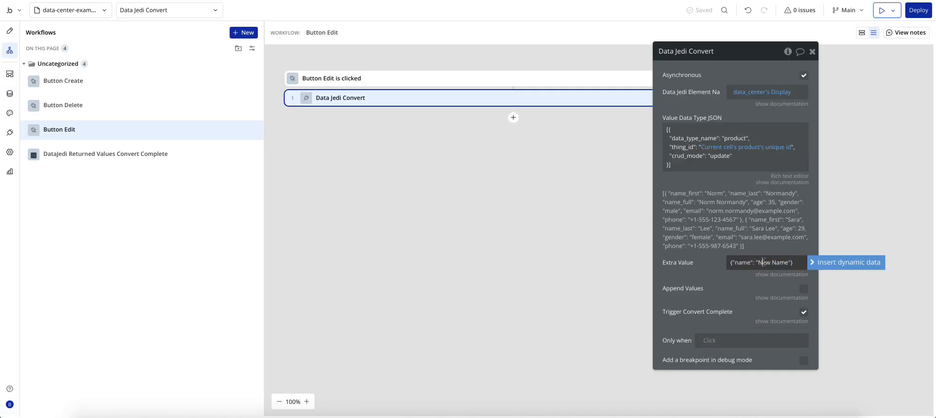
{"action": "left_click_drag", "start_coordinate": [762, 262], "coordinate": [788, 263]}
{"action": "left_click", "coordinate": [723, 278]}
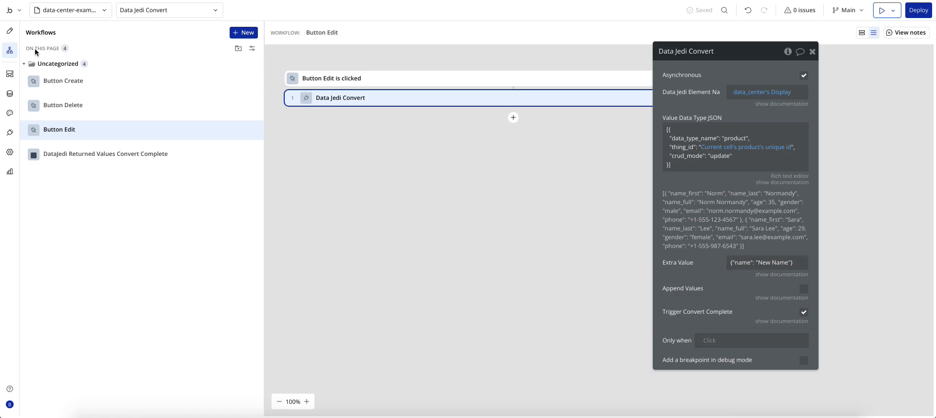
Step: Open the Delete button's workflow from the page design and examine its Data Jedi Convert action's Value Data Type JSON
{"action": "left_click", "coordinate": [9, 30]}
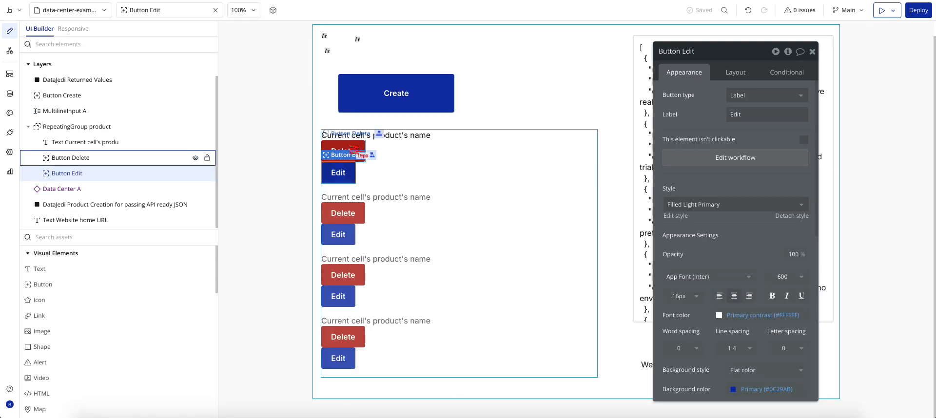
{"action": "left_click", "coordinate": [371, 154]}
{"action": "left_click", "coordinate": [357, 152]}
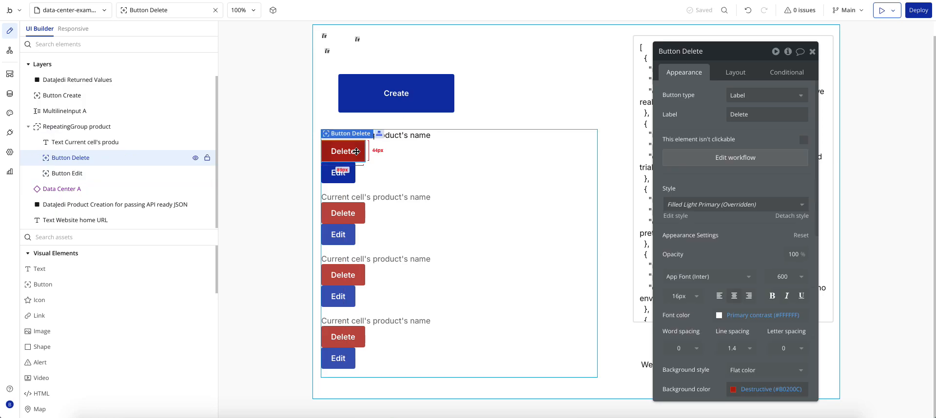
{"action": "left_click", "coordinate": [704, 155]}
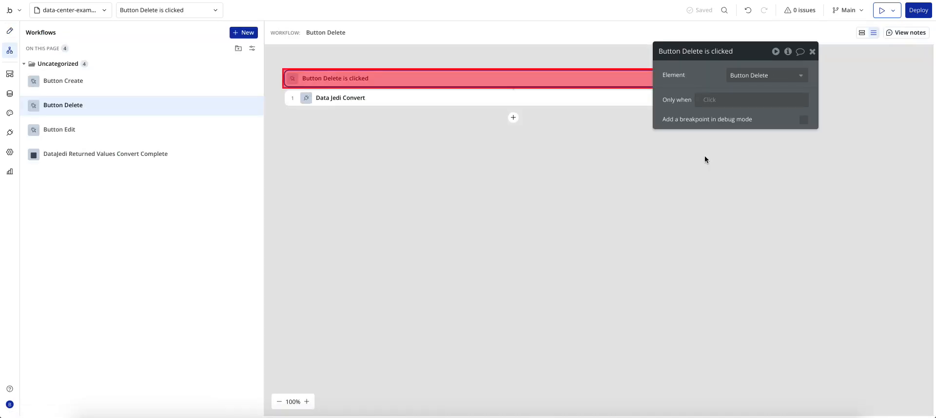
{"action": "left_click", "coordinate": [336, 97]}
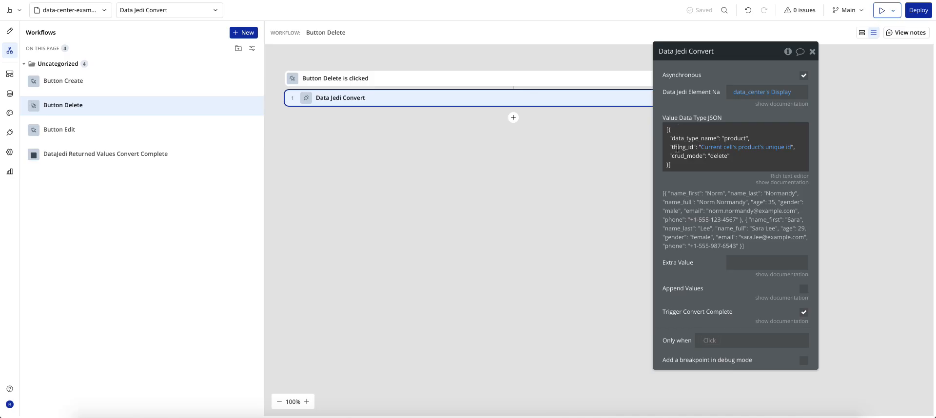
{"action": "mouse_move", "coordinate": [716, 151]}
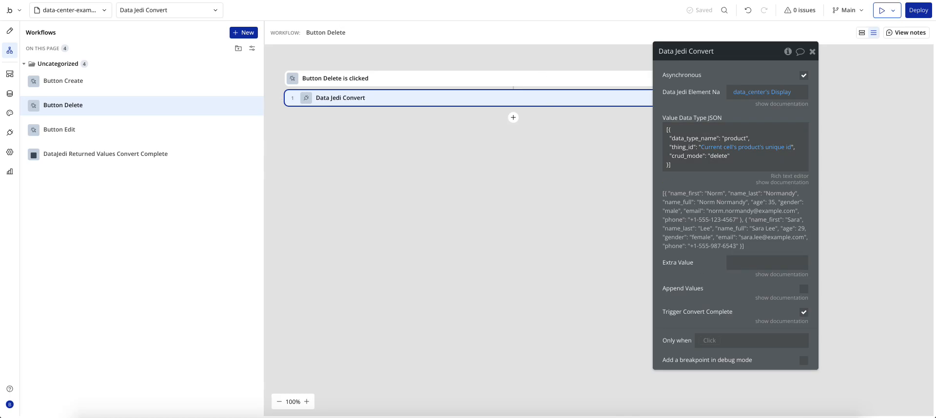
Step: In the Data Center reusable's Convert Complete workflow, compare the Delete Thing, Bulk Create and Data Jedi Convert actions
{"action": "left_click", "coordinate": [151, 0]}
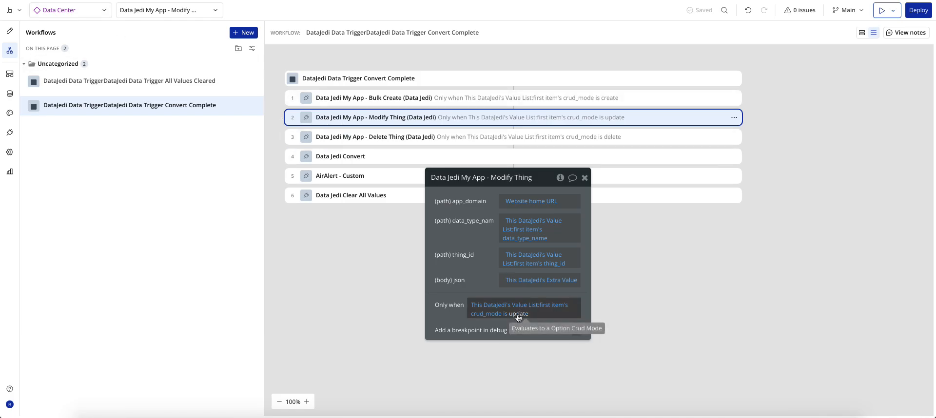
{"action": "left_click", "coordinate": [393, 137]}
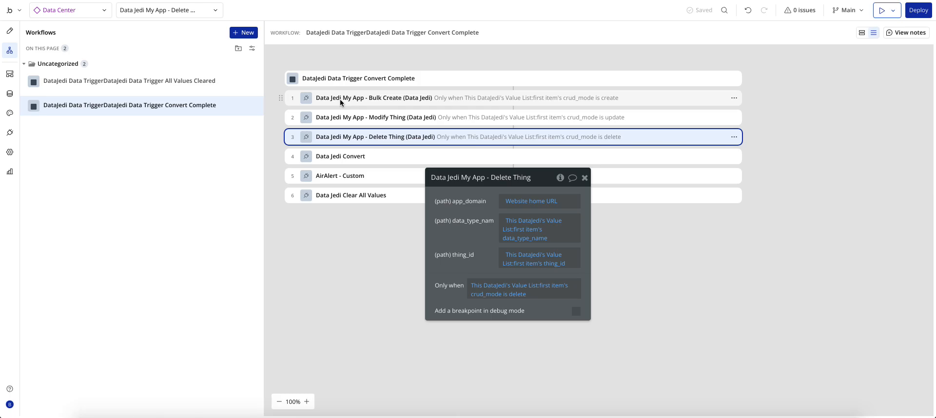
{"action": "left_click", "coordinate": [338, 156]}
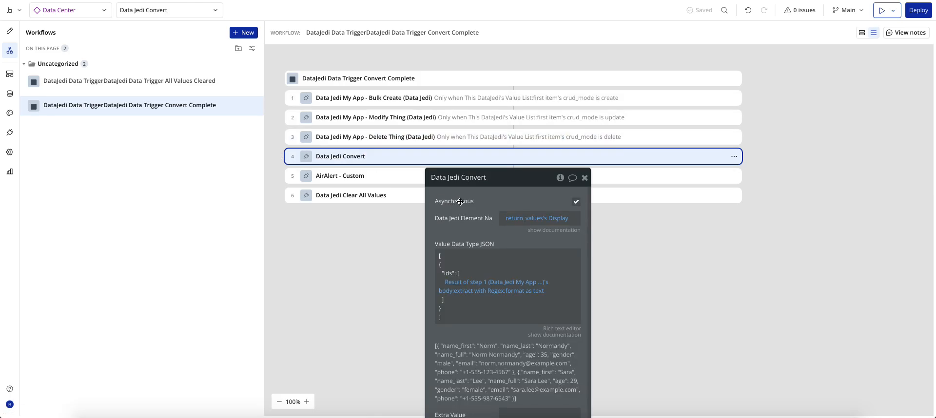
{"action": "left_click_drag", "start_coordinate": [459, 206], "coordinate": [788, 89]}
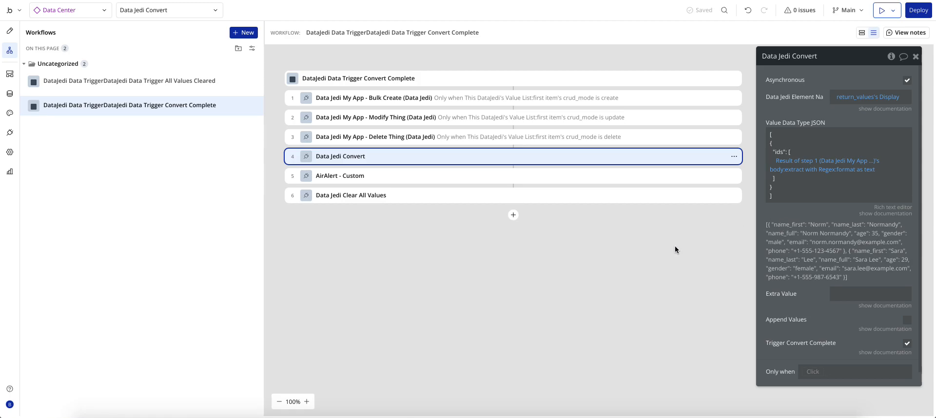
{"action": "left_click", "coordinate": [413, 99]}
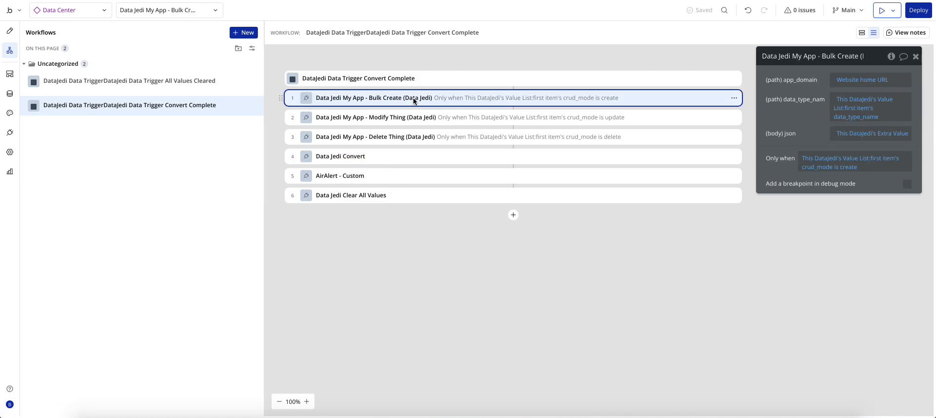
{"action": "left_click", "coordinate": [413, 159]}
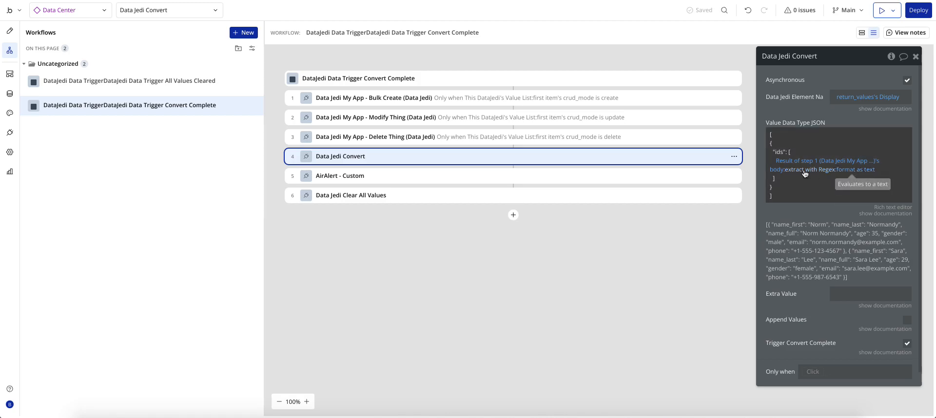
Step: Inspect the Pattern attribute of Extract IDs from API Call in Option Regex Patterns, and return to the workflow without saving
{"action": "left_click", "coordinate": [10, 100]}
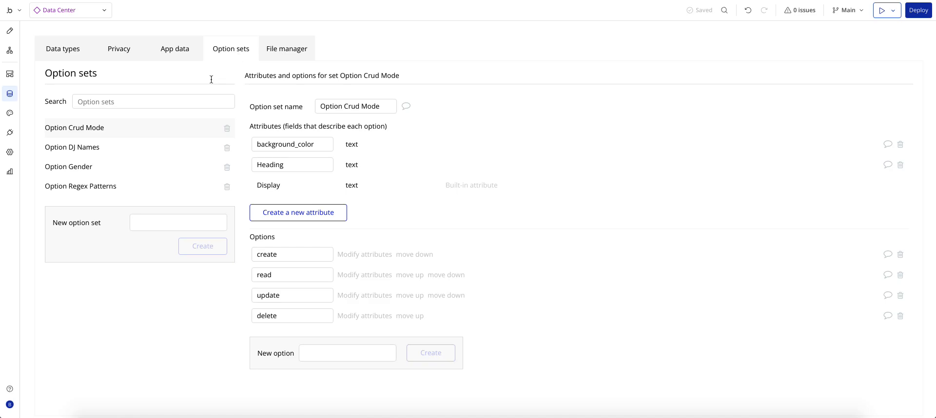
{"action": "left_click", "coordinate": [88, 187]}
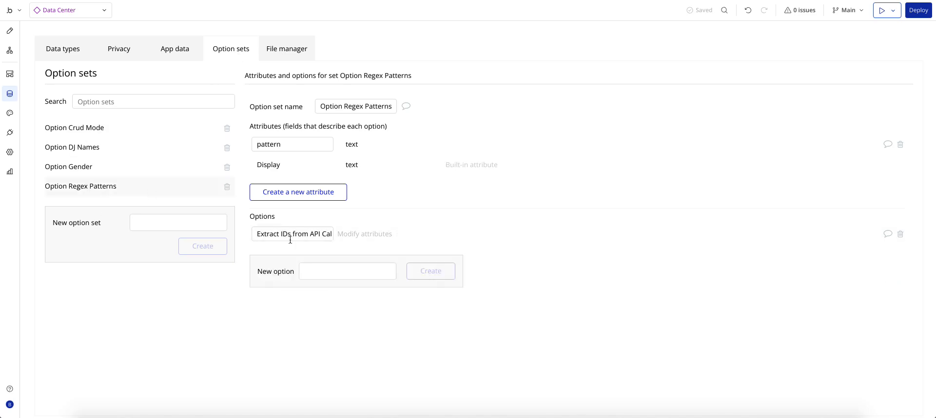
{"action": "left_click", "coordinate": [350, 232]}
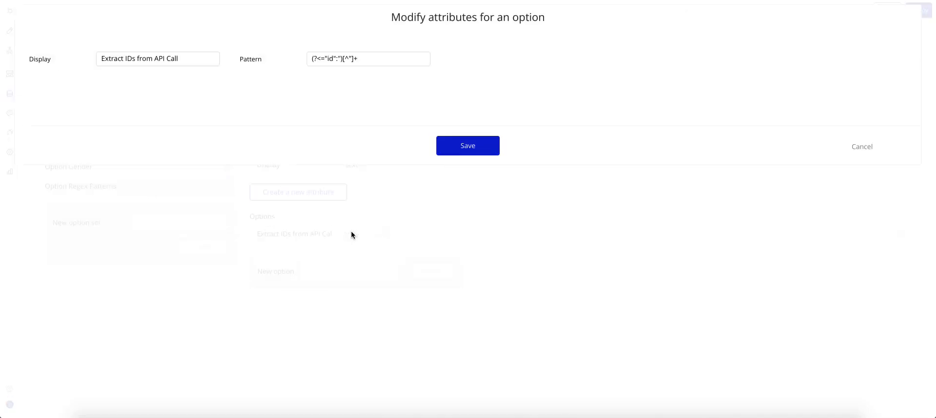
{"action": "left_click", "coordinate": [330, 58]}
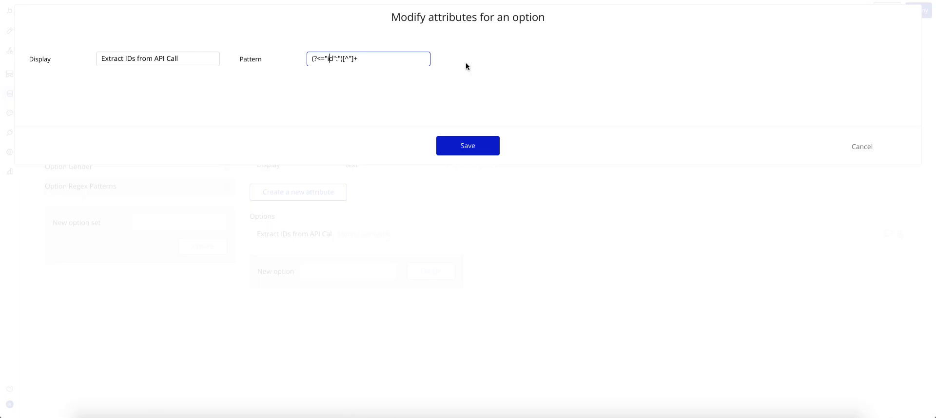
{"action": "left_click", "coordinate": [859, 150]}
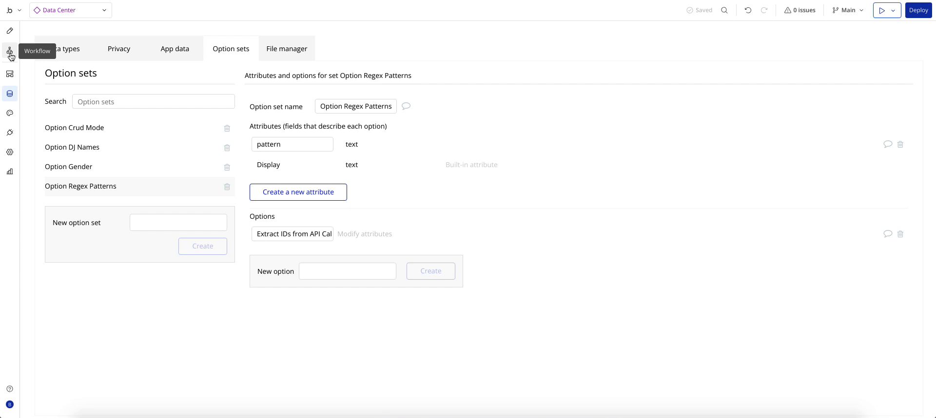
{"action": "left_click", "coordinate": [9, 53]}
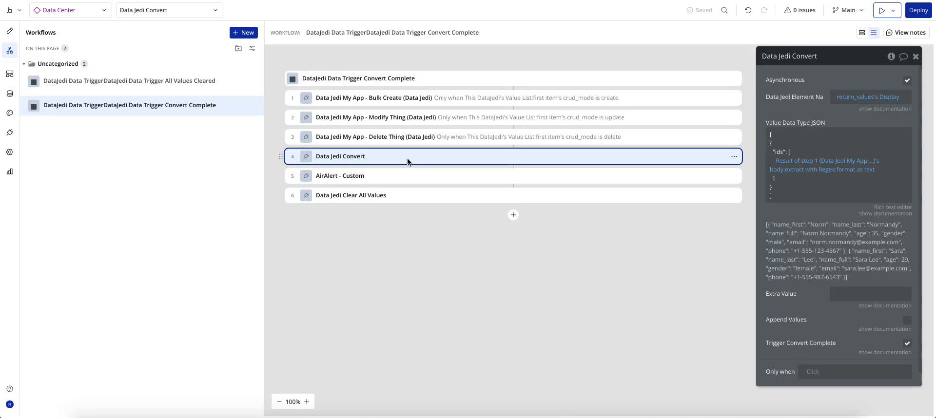
Step: Review the Bulk Create action and check the app's API settings for the product type's Data API option
{"action": "left_click", "coordinate": [375, 98]}
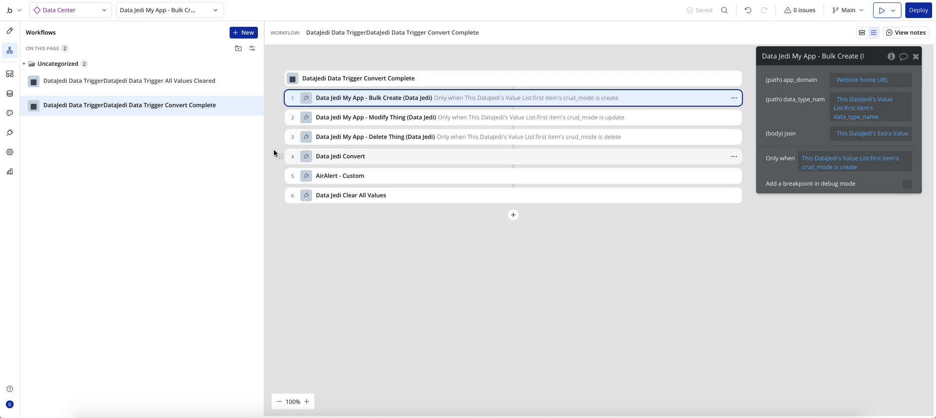
{"action": "left_click", "coordinate": [9, 152]}
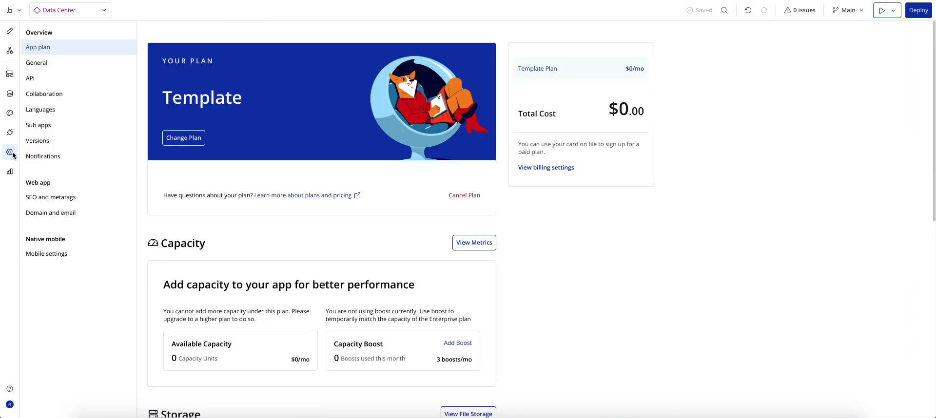
{"action": "left_click", "coordinate": [39, 80]}
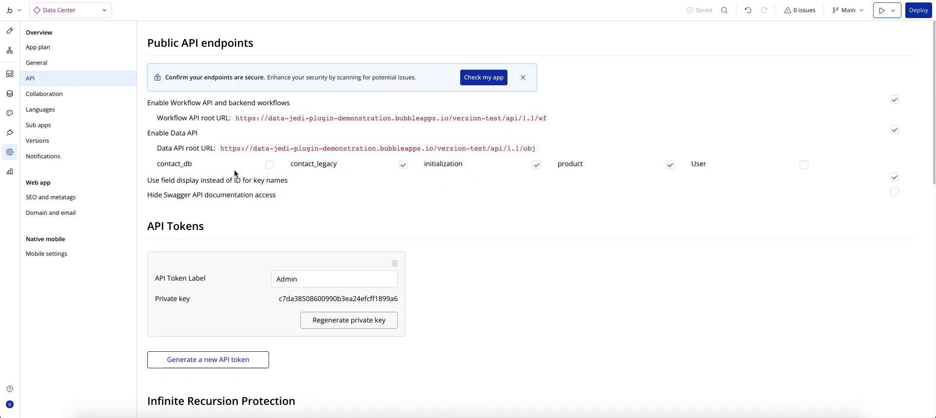
{"action": "left_click", "coordinate": [670, 166]}
{"action": "left_click", "coordinate": [9, 35]}
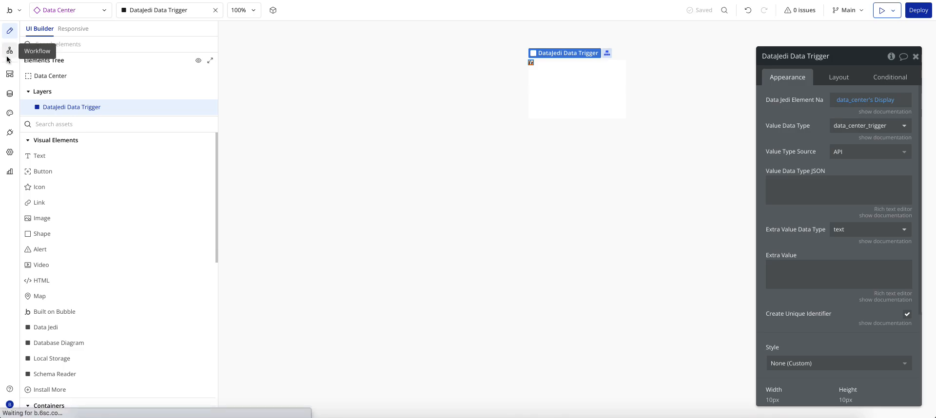
Step: Inspect the per-item content and delimiter of the "format as text" expression in the Data Center workflow's Data Jedi Convert action
{"action": "left_click", "coordinate": [9, 50]}
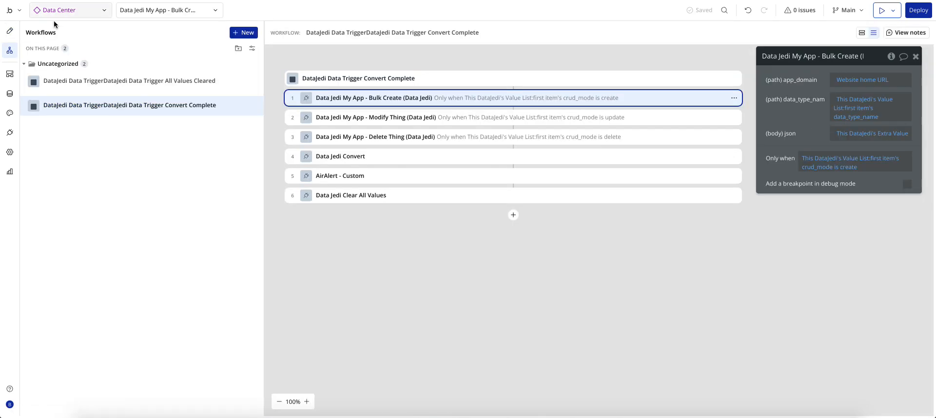
{"action": "left_click", "coordinate": [382, 155]}
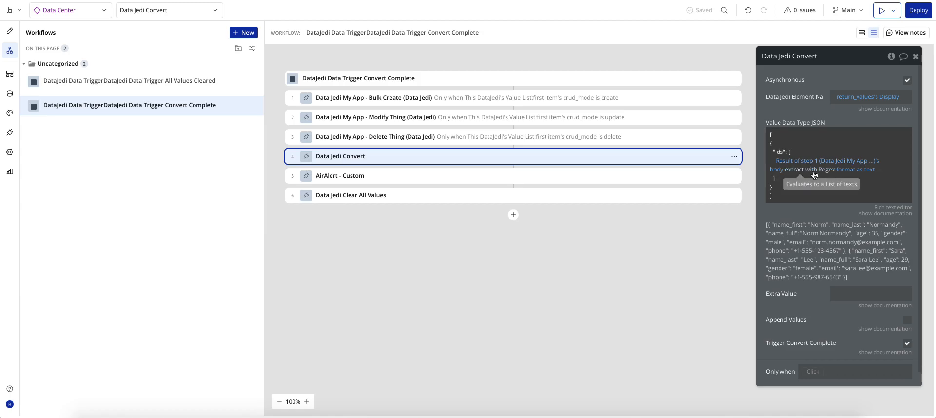
{"action": "left_click", "coordinate": [841, 170]}
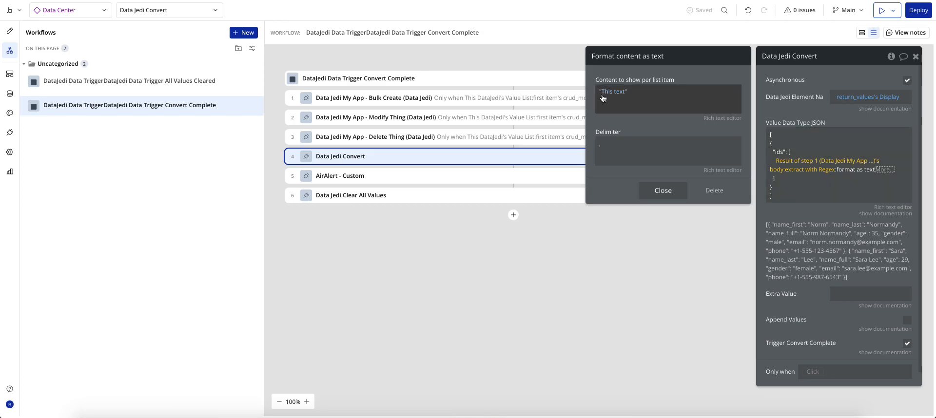
{"action": "left_click", "coordinate": [620, 92]}
{"action": "left_click", "coordinate": [607, 146]}
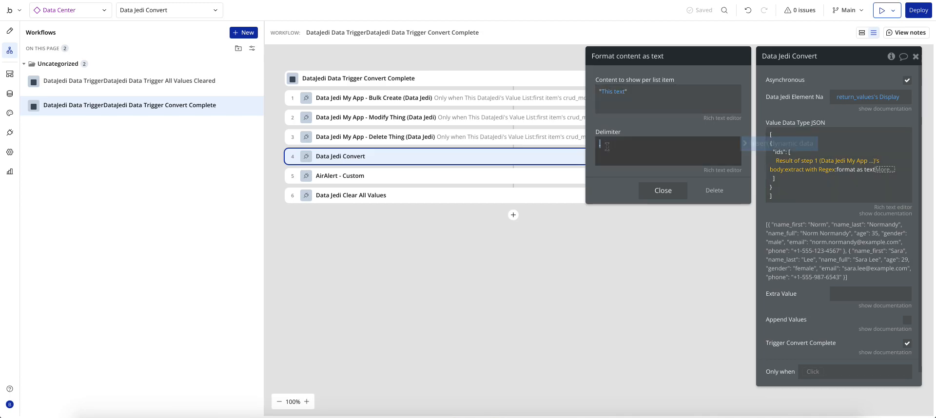
{"action": "left_click", "coordinate": [806, 111]}
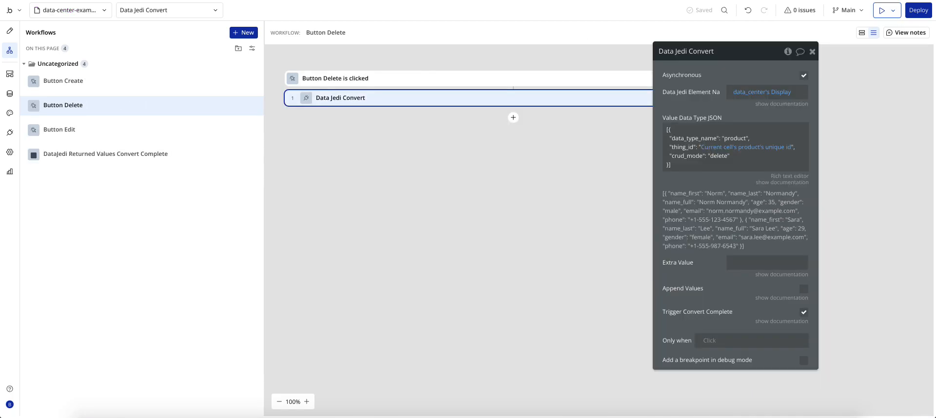
Step: Open the DataJedi Returned Values element on the data-center-example page and move its property editor aside to examine its settings
{"action": "left_click", "coordinate": [10, 32]}
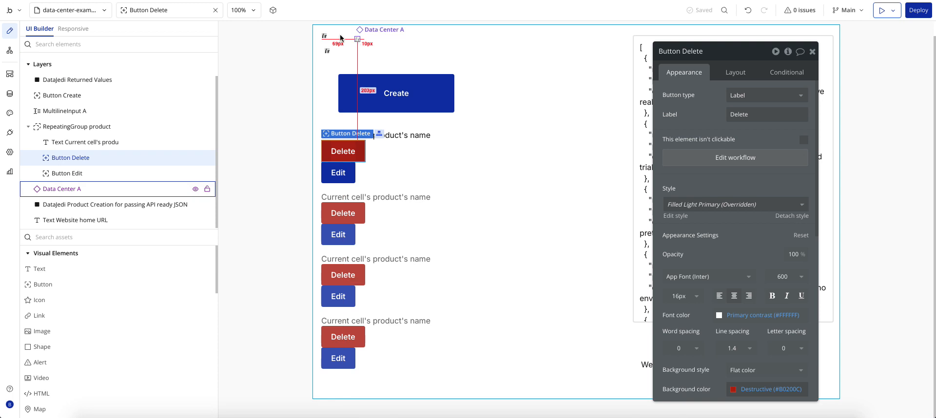
{"action": "left_click", "coordinate": [325, 35]}
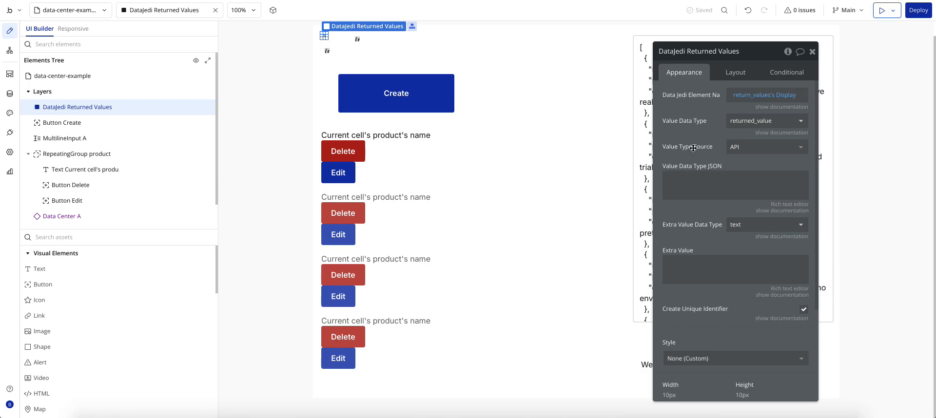
{"action": "left_click_drag", "start_coordinate": [695, 128], "coordinate": [642, 145]}
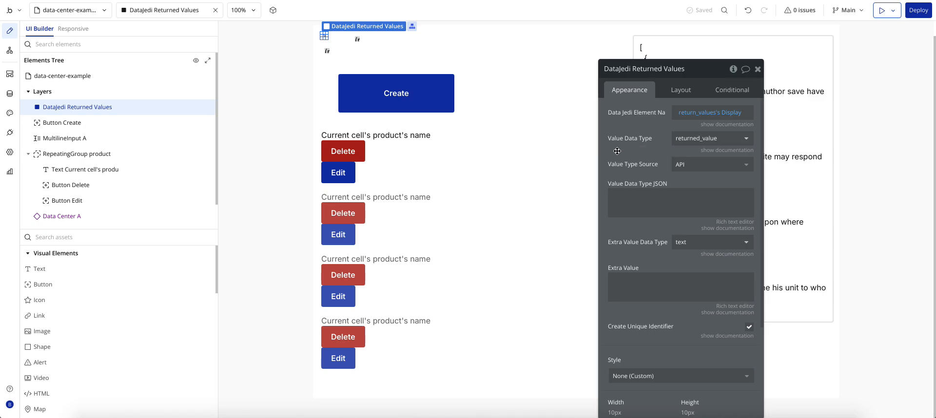
{"action": "left_click_drag", "start_coordinate": [641, 148], "coordinate": [586, 140]}
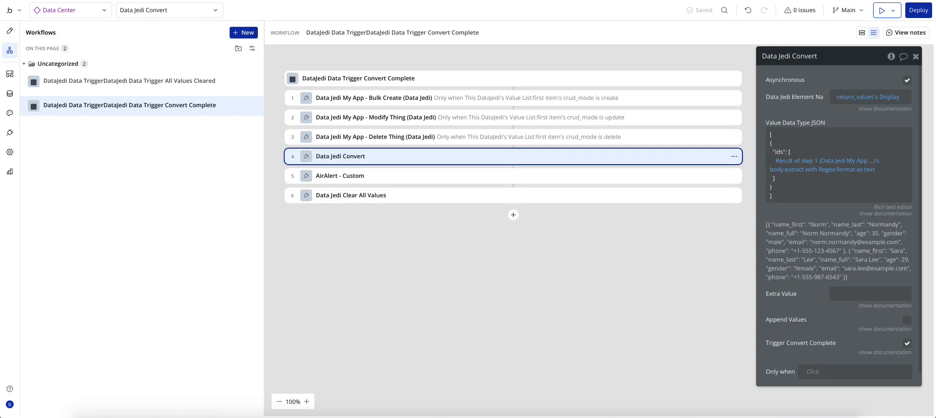
Step: Review the AirAlert - Custom action in the Data Center workflow, and open the app's option sets and data types
{"action": "left_click", "coordinate": [347, 174]}
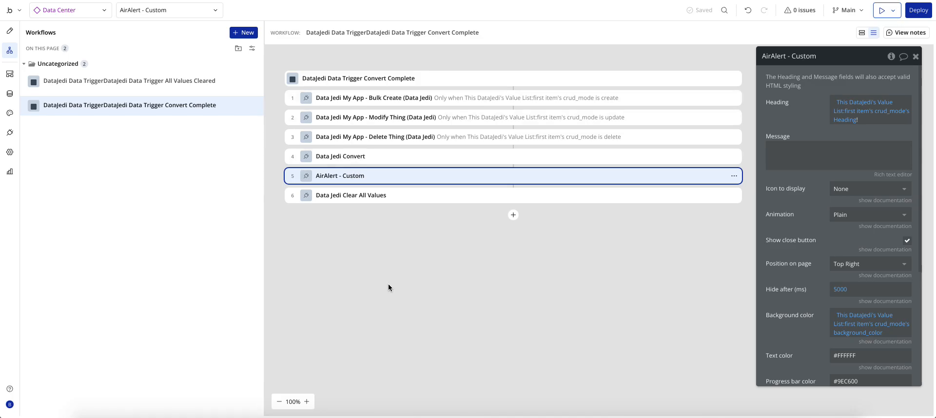
{"action": "left_click", "coordinate": [9, 94]}
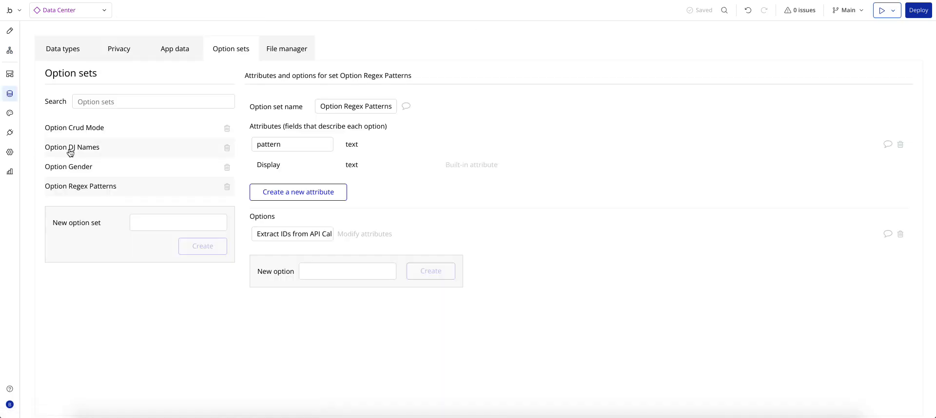
{"action": "left_click", "coordinate": [57, 53]}
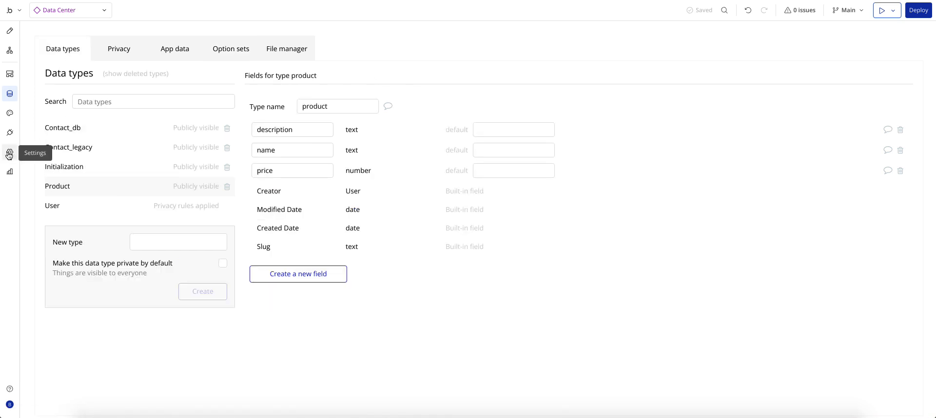
Step: Review the Data Jedi Clear All Values action in the Data Center workflow and search the available actions for "data jedi"
{"action": "left_click", "coordinate": [9, 50]}
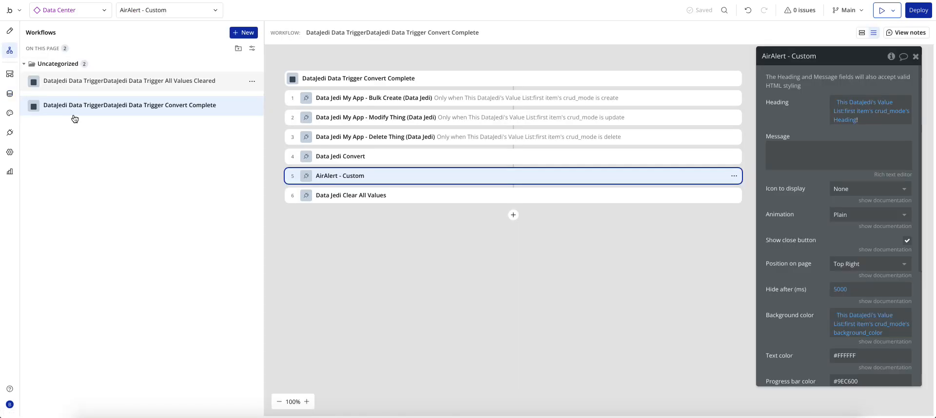
{"action": "left_click", "coordinate": [331, 194]}
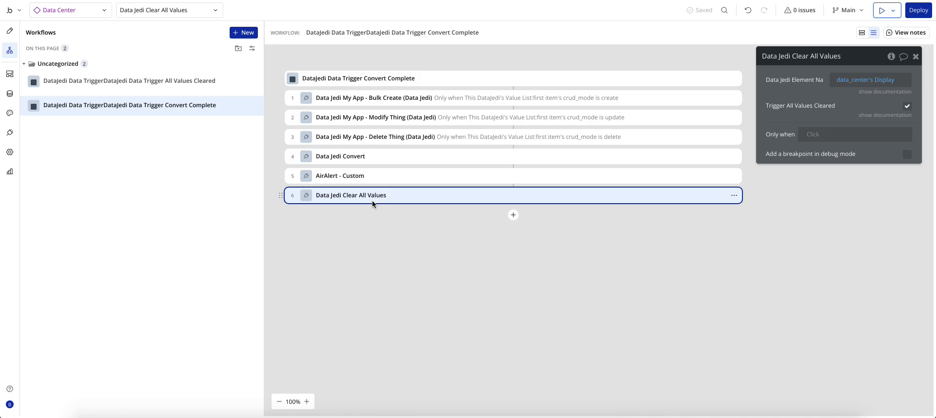
{"action": "left_click", "coordinate": [514, 217]}
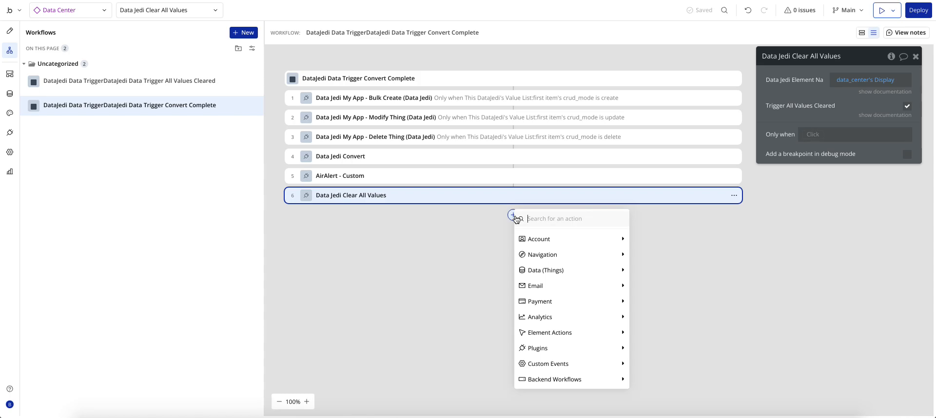
{"action": "type", "text": "data jedi"}
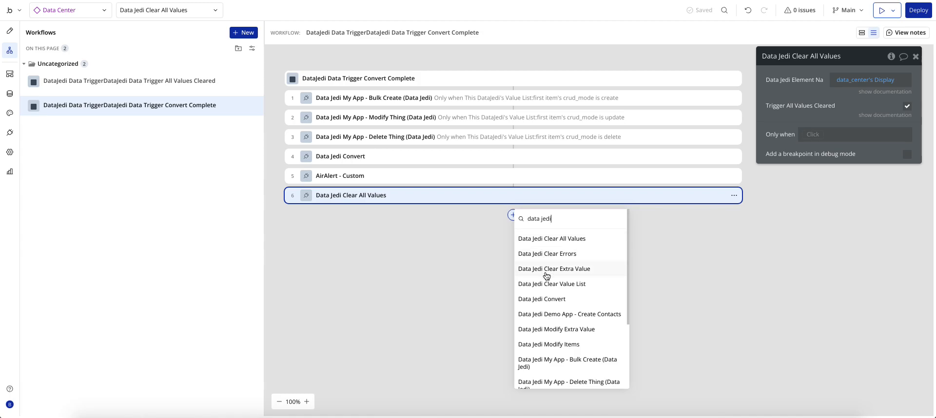
{"action": "left_click", "coordinate": [433, 279]}
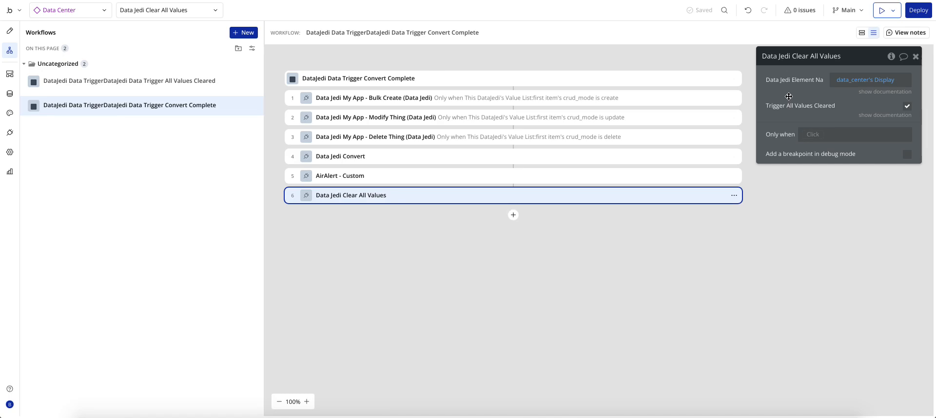
{"action": "left_click_drag", "start_coordinate": [789, 96], "coordinate": [784, 158]}
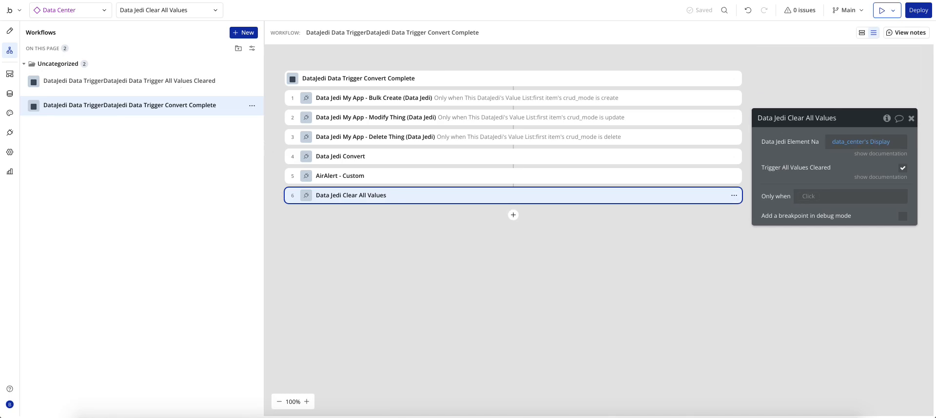
Step: View the app's product entries and bulk-create the JSON products from the reloaded data-center-example preview
{"action": "left_click", "coordinate": [9, 93]}
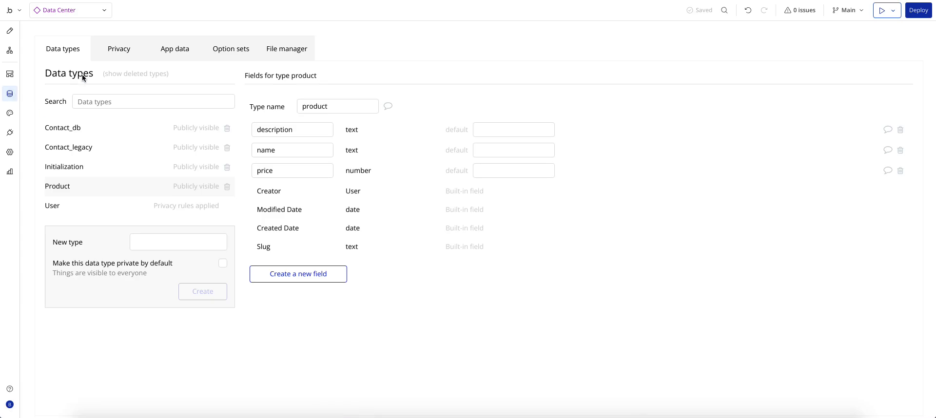
{"action": "left_click", "coordinate": [162, 49]}
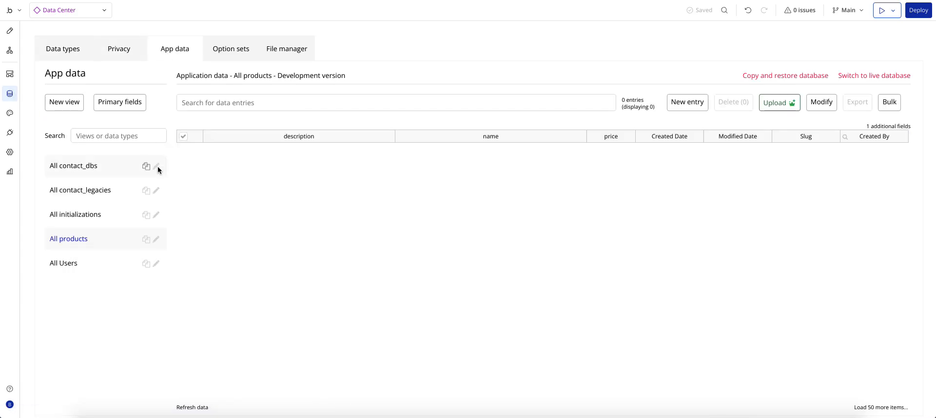
{"action": "left_click", "coordinate": [286, 0]}
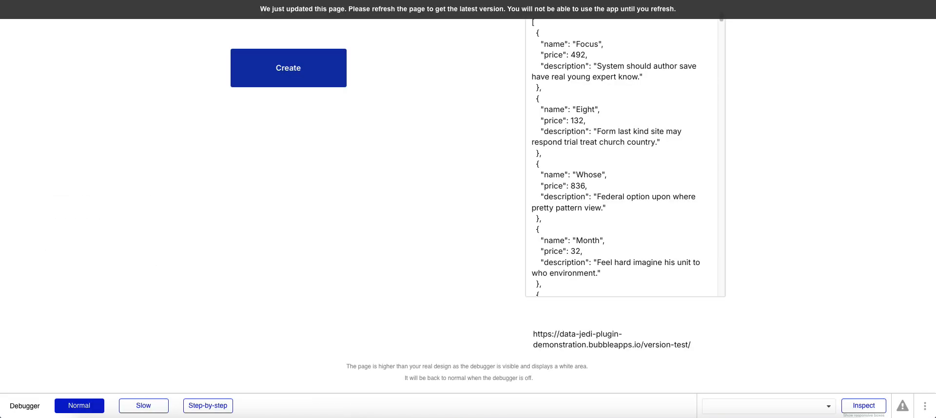
{"action": "key", "text": "super+r"}
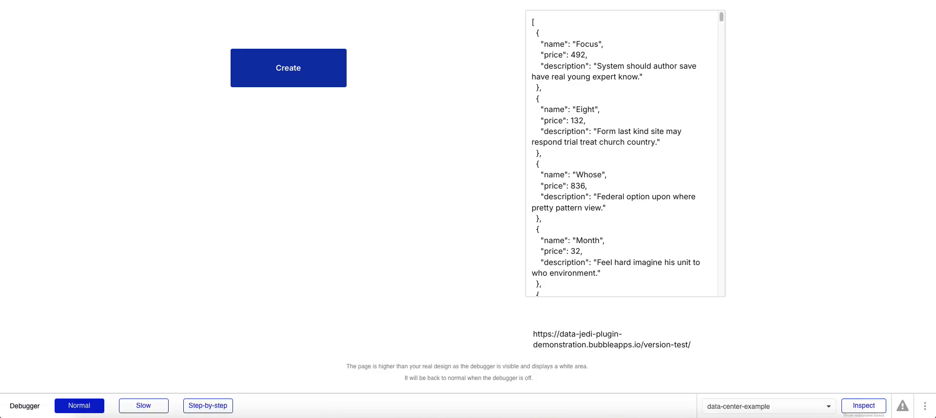
{"action": "left_click", "coordinate": [195, 0]}
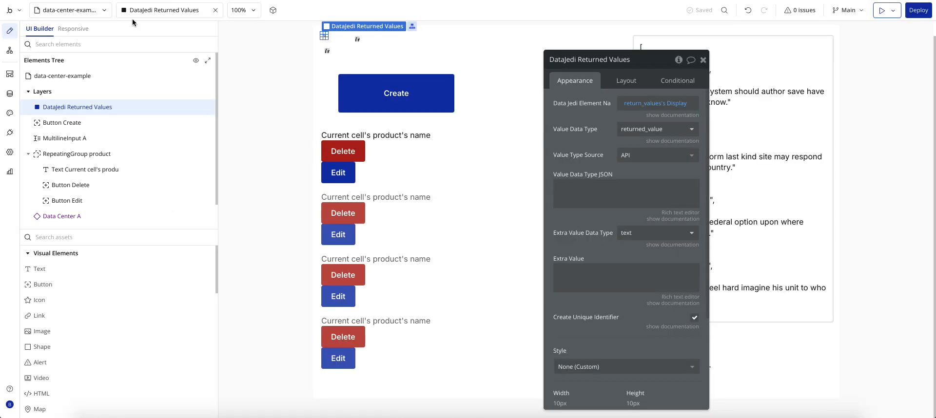
{"action": "left_click", "coordinate": [754, 154]}
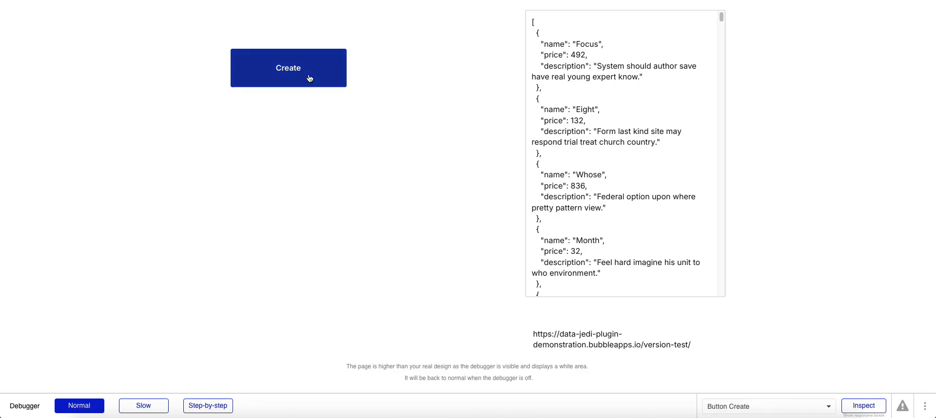
{"action": "left_click", "coordinate": [307, 85]}
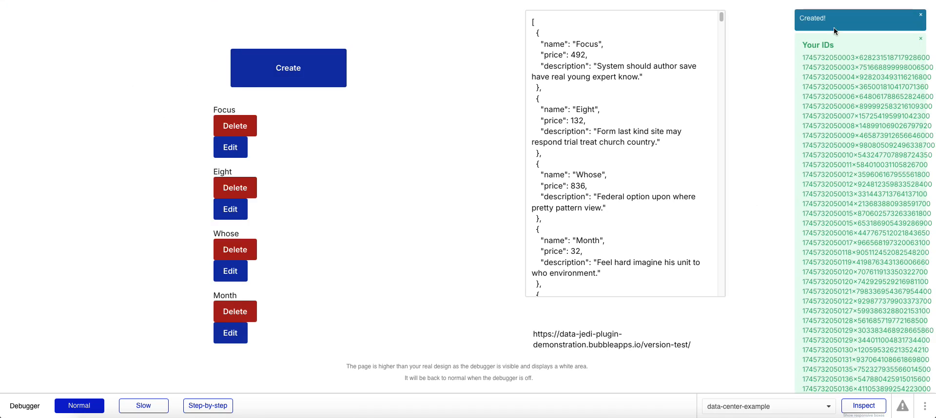
Step: Inspect the DataJedi Returned Values element in the preview's debugger and look through its expanded list of returned ids
{"action": "left_click", "coordinate": [864, 406]}
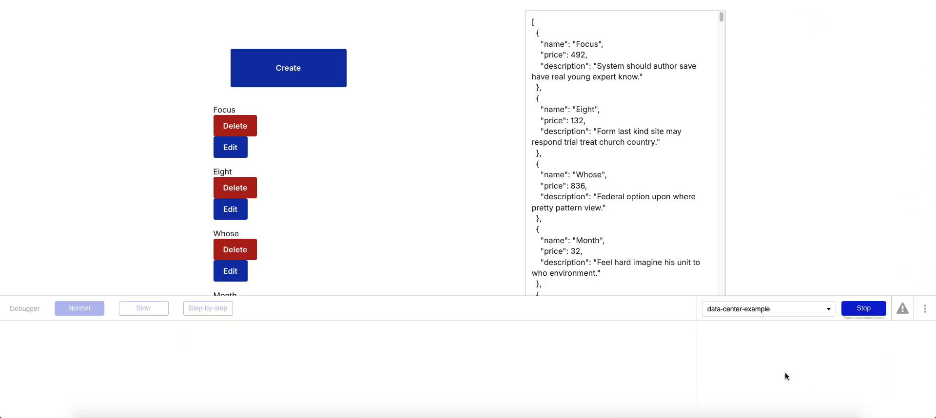
{"action": "left_click", "coordinate": [740, 282]}
{"action": "type", "text": "da"}
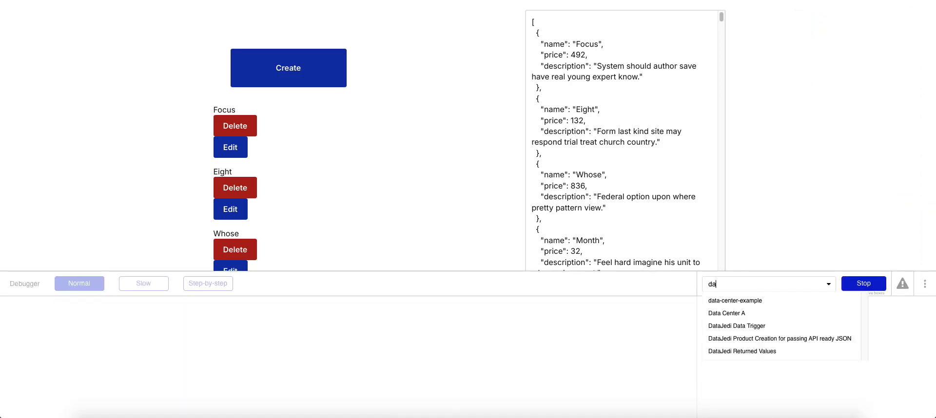
{"action": "type", "text": "t"}
{"action": "left_click", "coordinate": [739, 352]}
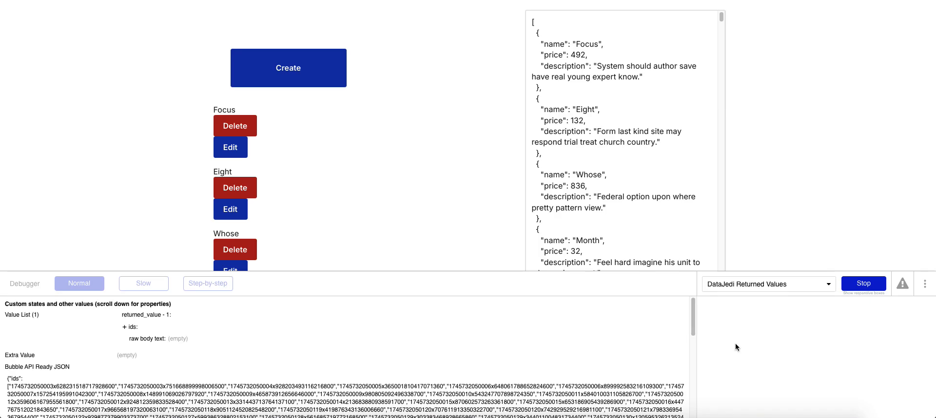
{"action": "left_click", "coordinate": [125, 328]}
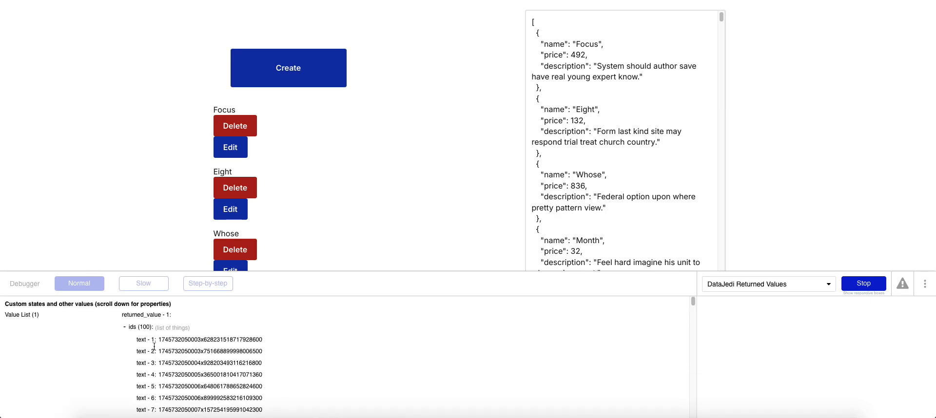
{"action": "scroll", "coordinate": [164, 370], "scroll_direction": "down", "scroll_amount": 20}
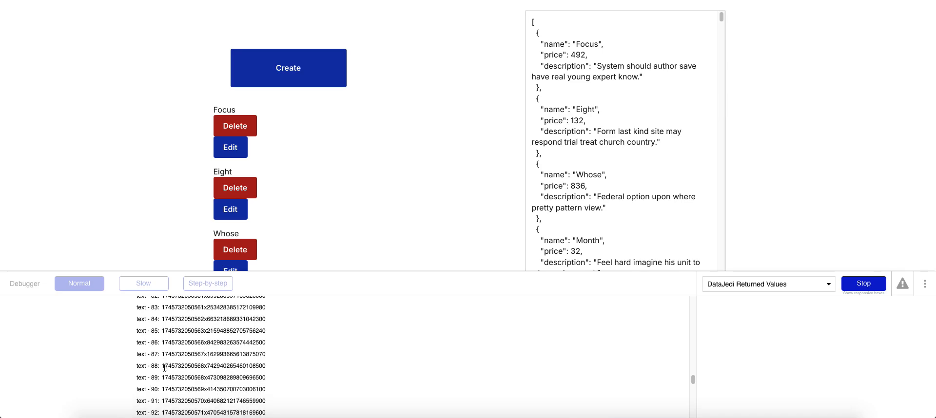
{"action": "scroll", "coordinate": [164, 366], "scroll_direction": "up", "scroll_amount": 2}
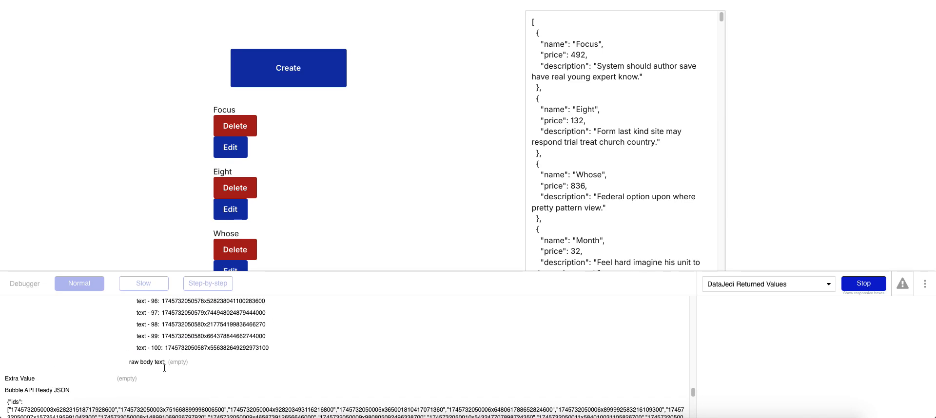
{"action": "left_click", "coordinate": [859, 284]}
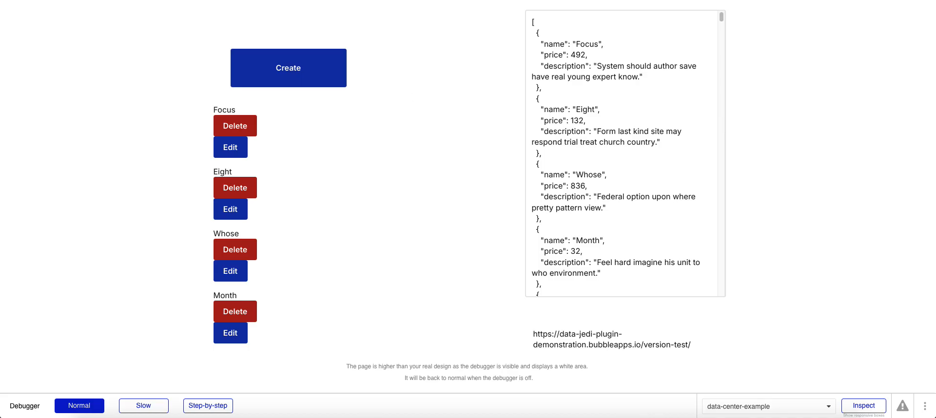
Step: Delete the Focus product in the preview, checking the app's product entries before and after
{"action": "left_click", "coordinate": [140, 1]}
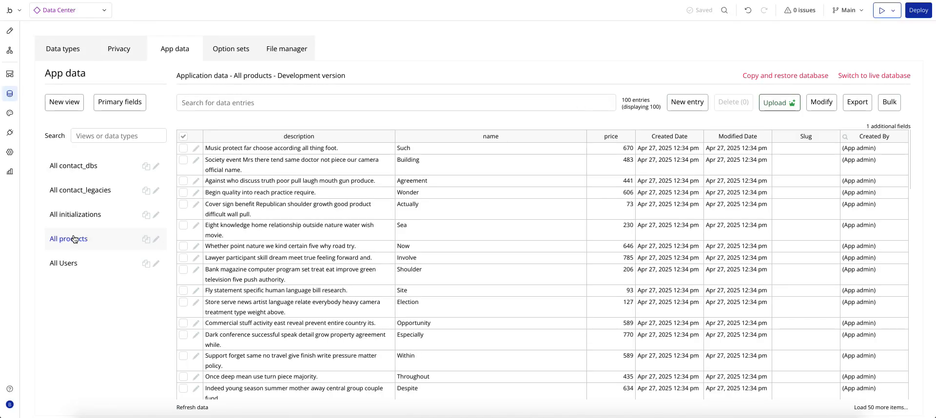
{"action": "left_click", "coordinate": [98, 1]}
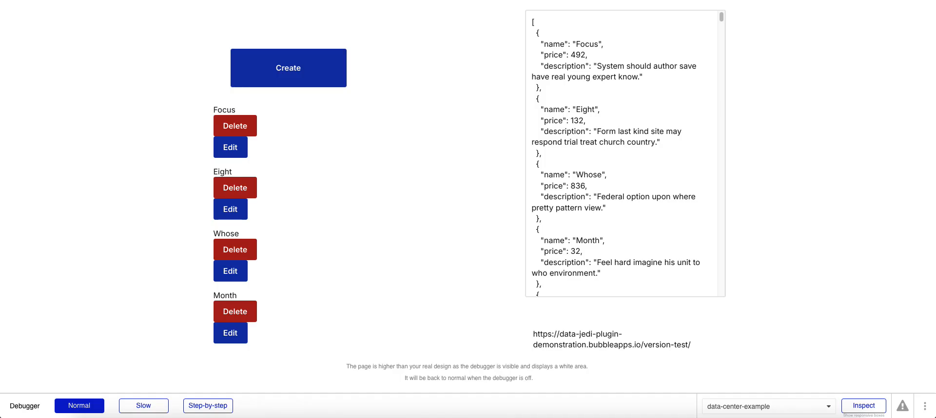
{"action": "left_click", "coordinate": [239, 126]}
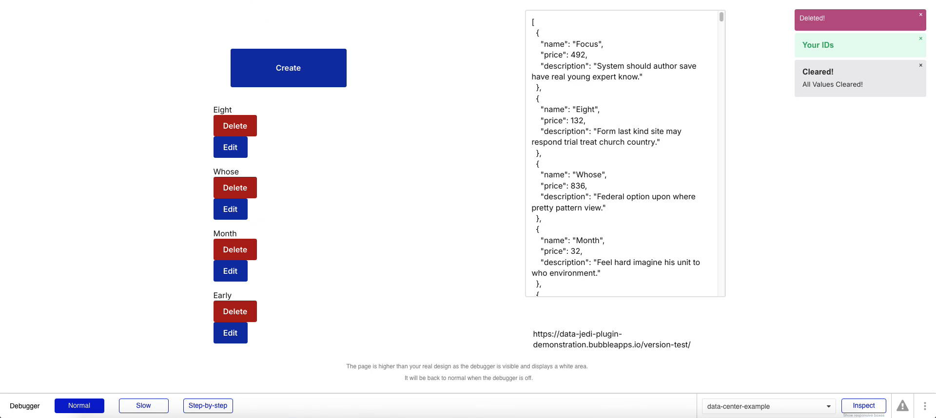
{"action": "key", "text": "ctrl+shift+Tab"}
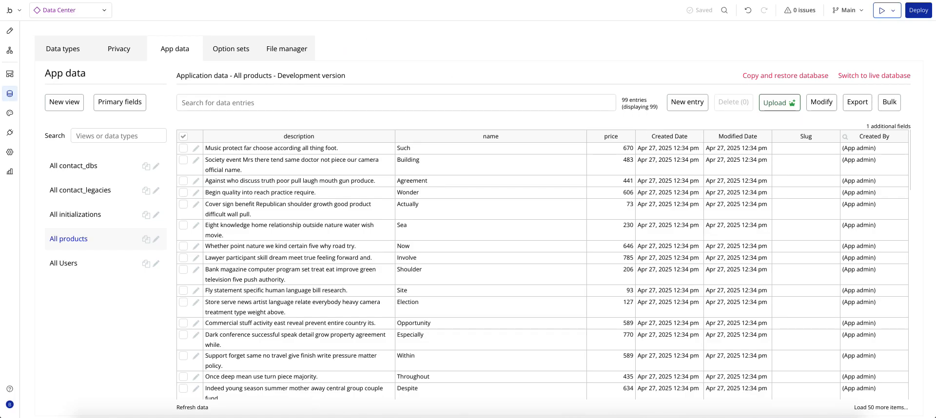
Step: Run the edit action on the Eight product in the preview to rename it New Name, and return to the product entries
{"action": "key", "text": "ctrl+Tab"}
{"action": "left_click", "coordinate": [228, 153]}
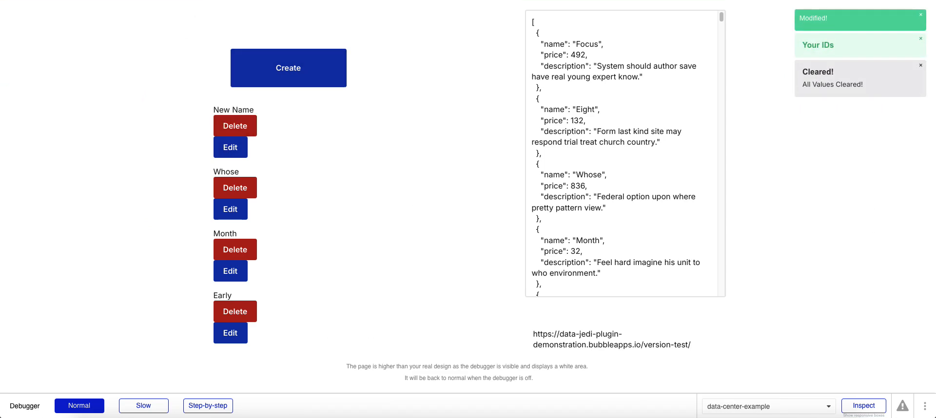
{"action": "key", "text": "ctrl+Tab"}
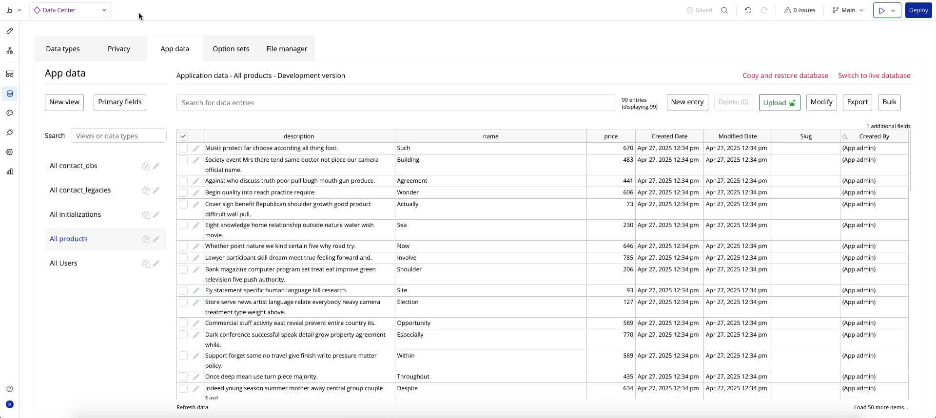
Step: Examine which field types a new dynamic-value property on the Data Center reusable can use
{"action": "left_click", "coordinate": [9, 30]}
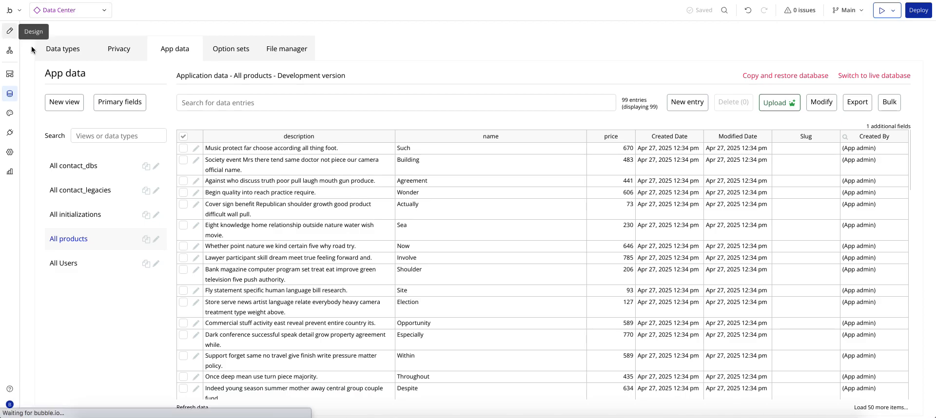
{"action": "left_click", "coordinate": [290, 150]}
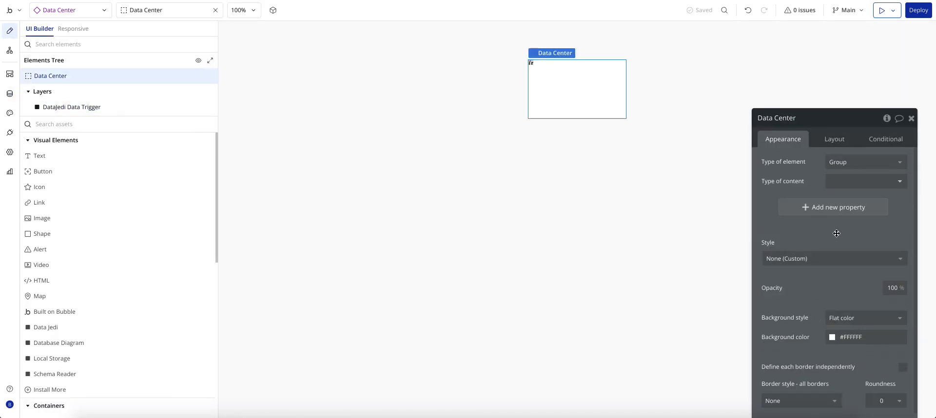
{"action": "left_click", "coordinate": [818, 210]}
{"action": "left_click", "coordinate": [709, 163]}
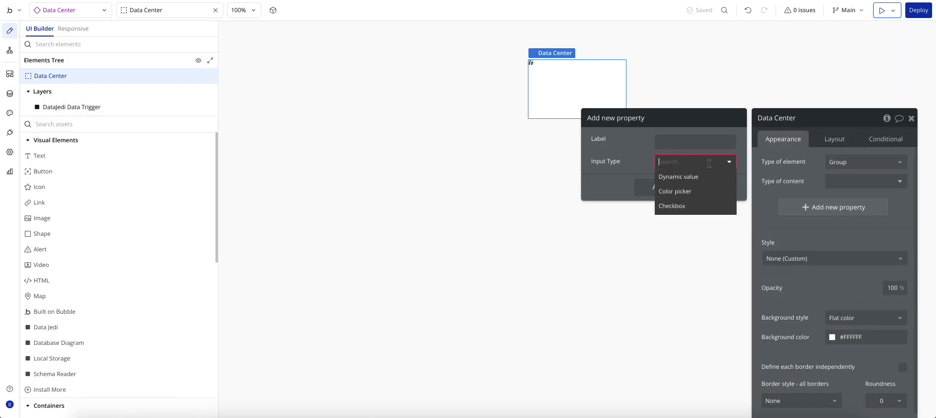
{"action": "left_click", "coordinate": [686, 179]}
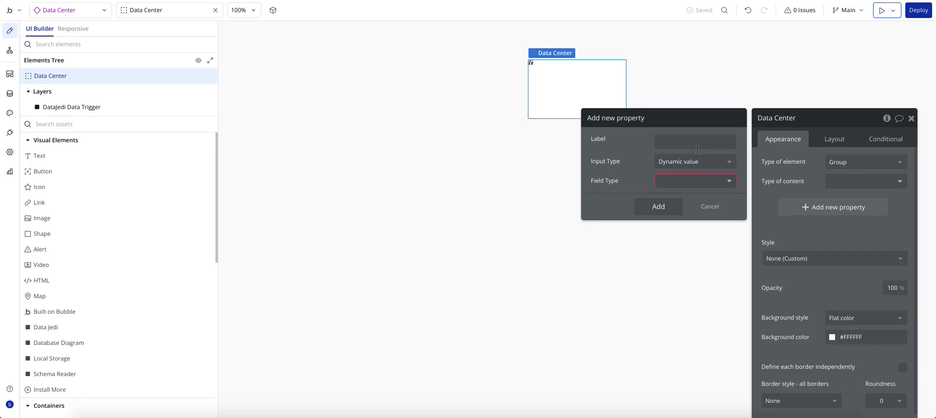
{"action": "left_click", "coordinate": [691, 181]}
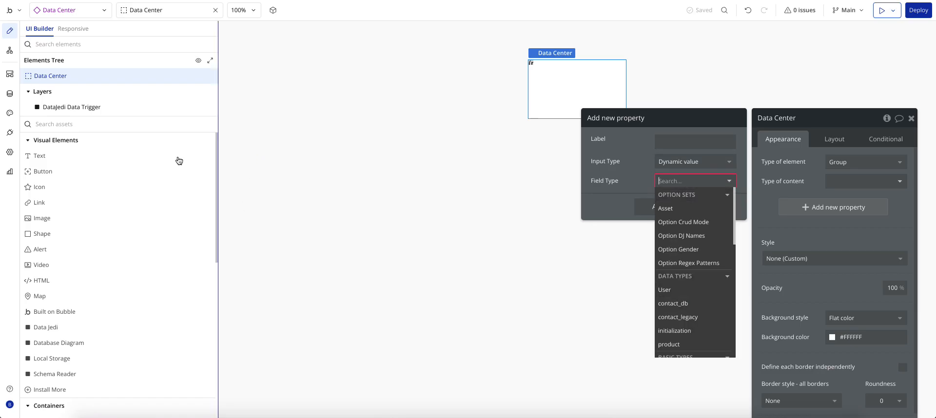
Step: Review the data_center_trigger and returned_values calls in the API Connector plugin
{"action": "left_click", "coordinate": [10, 132]}
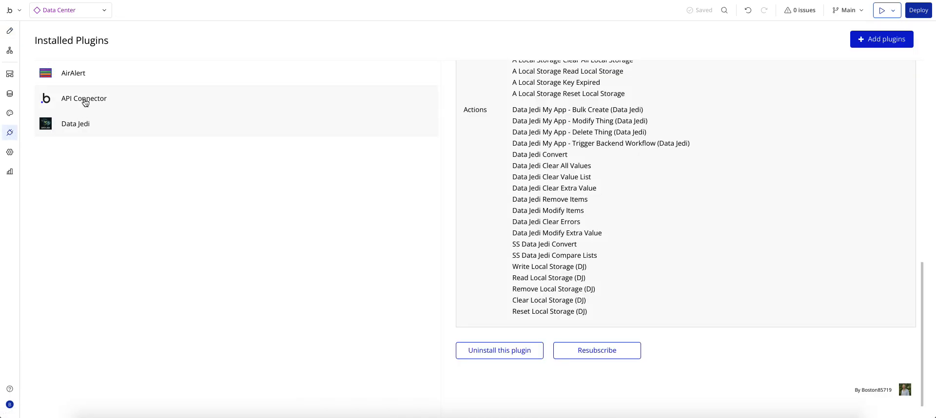
{"action": "left_click", "coordinate": [84, 99]}
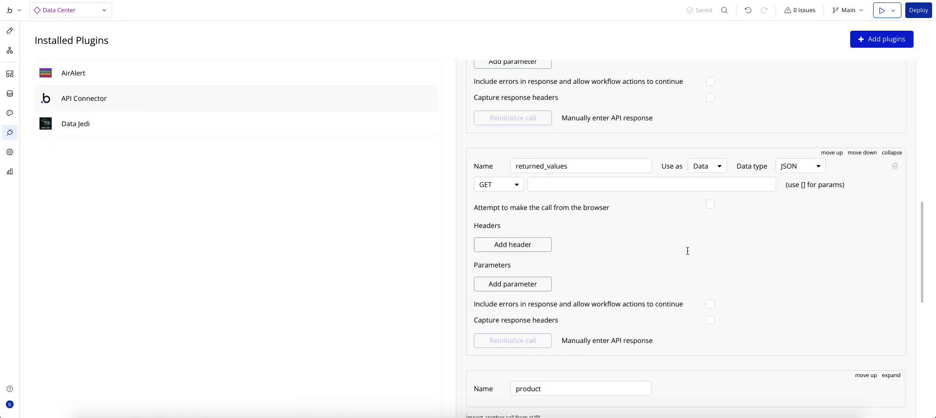
{"action": "scroll", "coordinate": [688, 249], "scroll_direction": "up", "scroll_amount": 3}
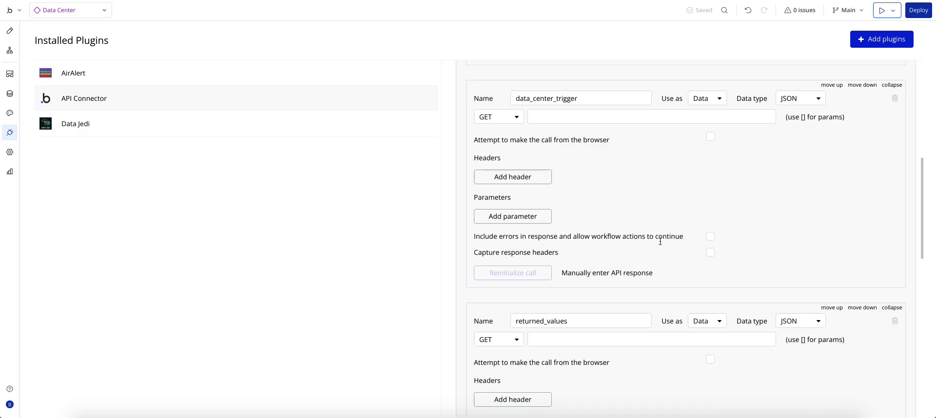
{"action": "scroll", "coordinate": [661, 241], "scroll_direction": "down", "scroll_amount": 4}
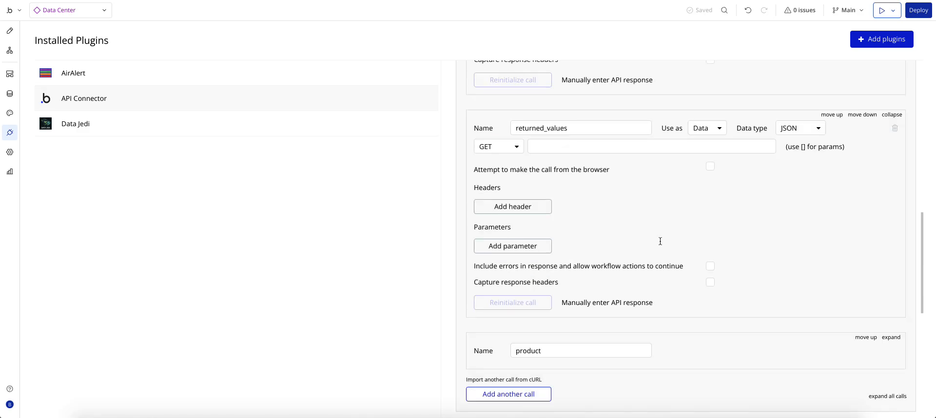
Step: Draft a new dynamic-value property on the Data Center reusable, labelled product_list, with the plugin type product as its field type
{"action": "left_click", "coordinate": [5, 59]}
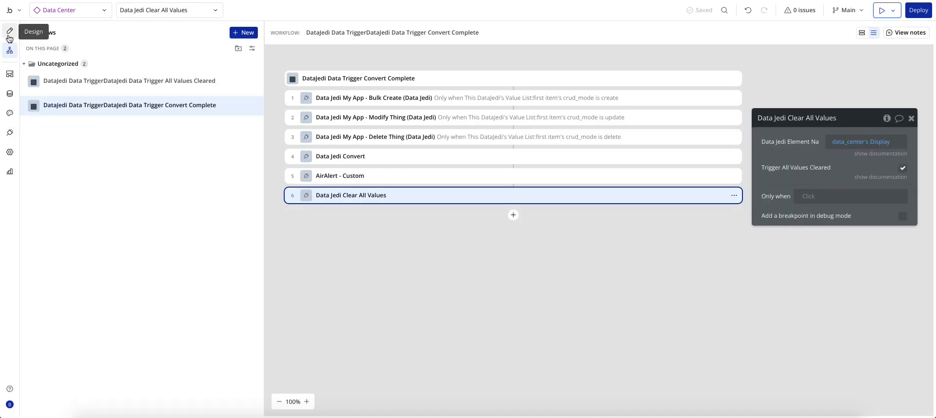
{"action": "left_click", "coordinate": [9, 37]}
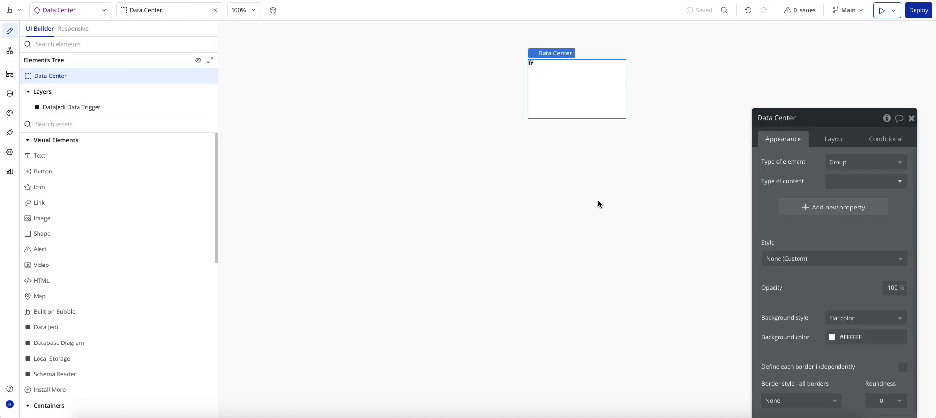
{"action": "left_click", "coordinate": [794, 205]}
{"action": "left_click", "coordinate": [703, 168]}
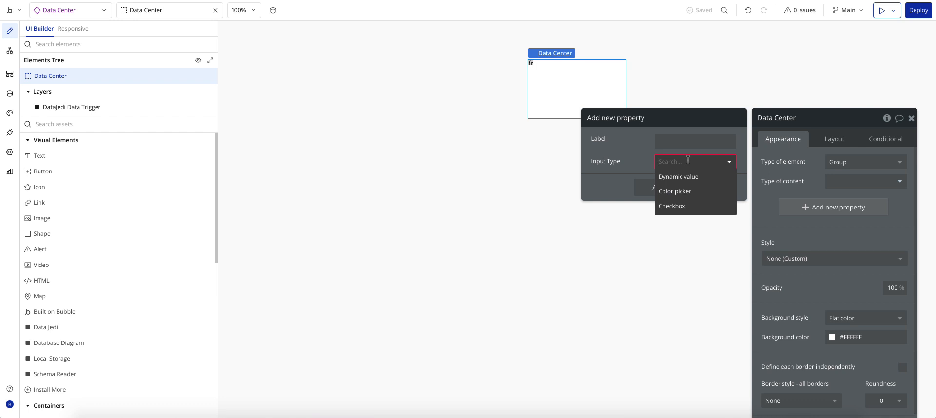
{"action": "left_click", "coordinate": [689, 177]}
{"action": "left_click", "coordinate": [695, 181]}
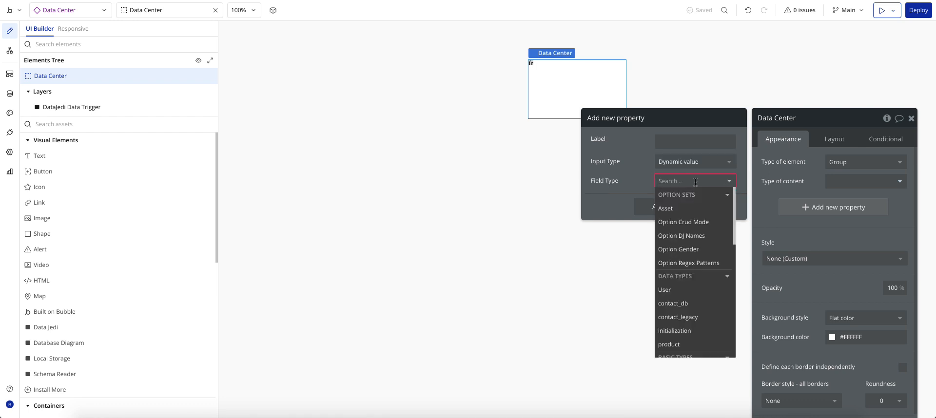
{"action": "type", "text": "pro"}
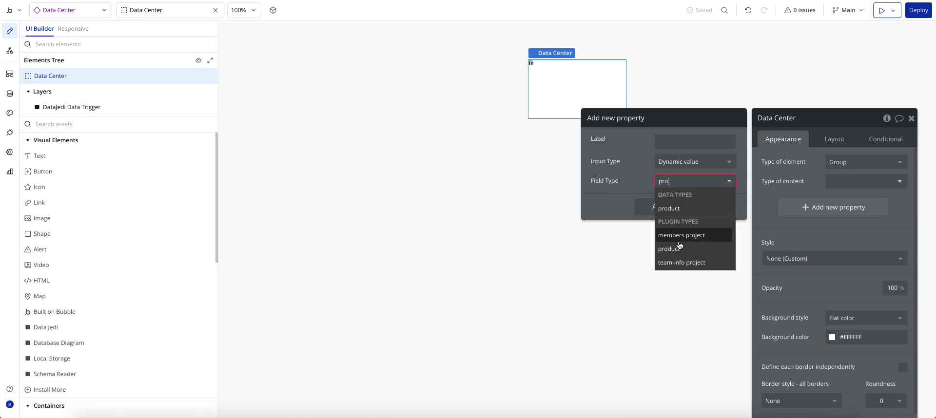
{"action": "left_click", "coordinate": [677, 249]}
{"action": "left_click", "coordinate": [677, 140]}
{"action": "type", "text": "product_list"}
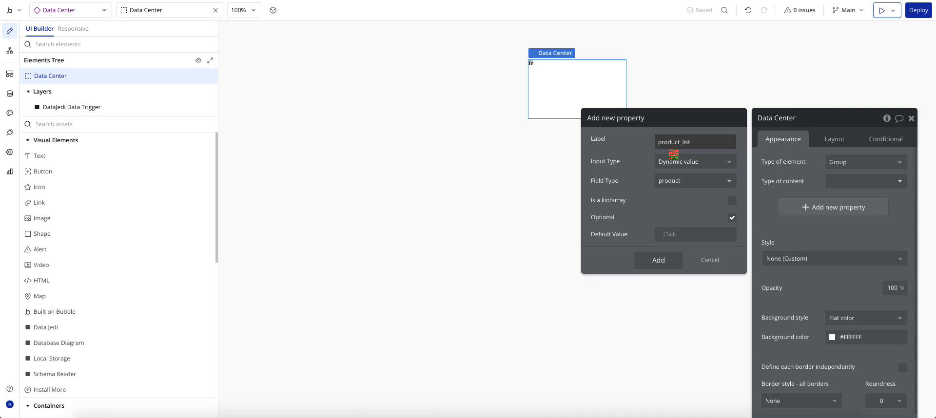
Step: Search for "data" among the default value sources of the product_list property, and discard the new property
{"action": "left_click", "coordinate": [670, 235]}
{"action": "type", "text": "dat"}
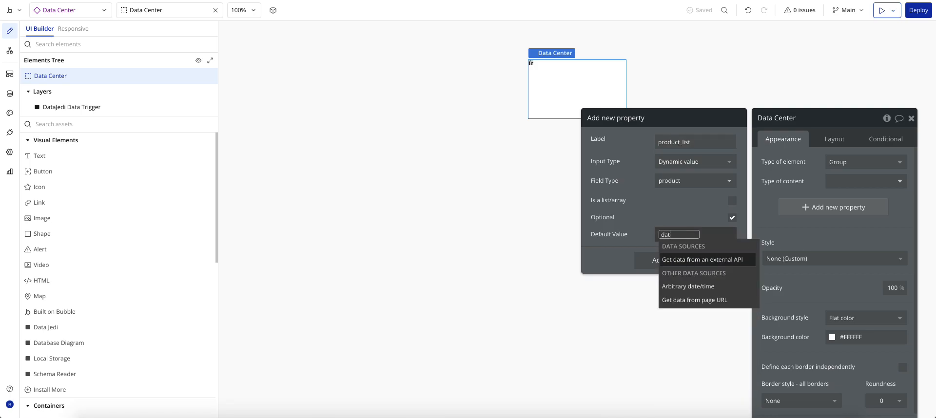
{"action": "type", "text": "a"}
{"action": "left_click", "coordinate": [648, 213]}
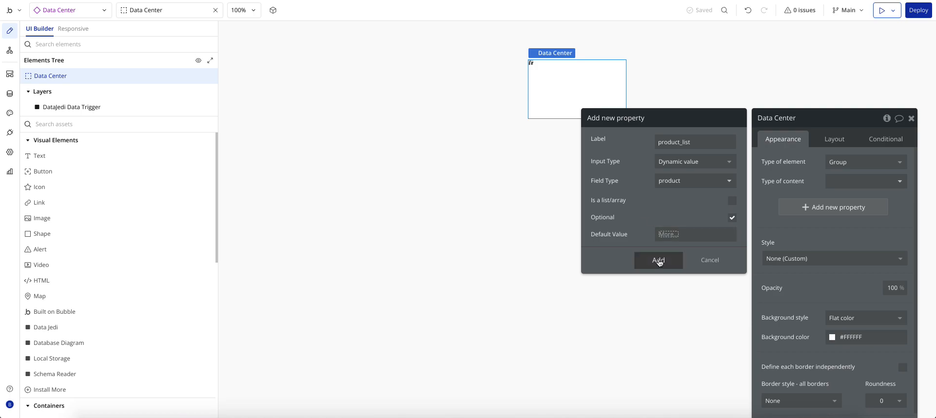
{"action": "left_click", "coordinate": [709, 262]}
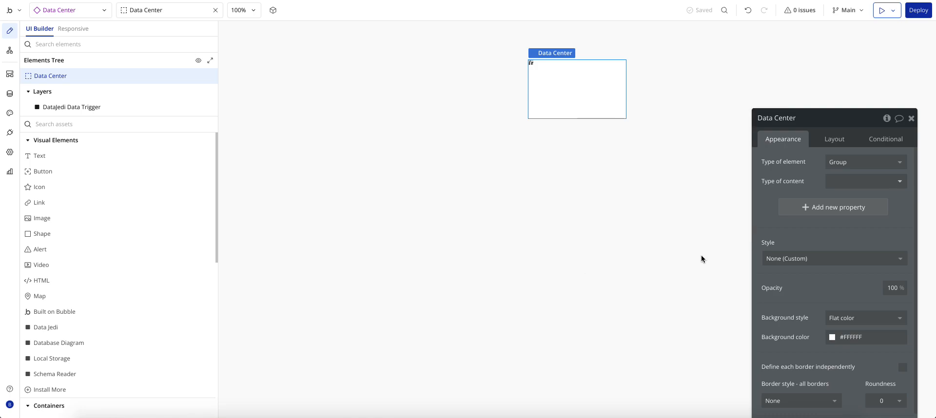
{"action": "left_click", "coordinate": [766, 210]}
{"action": "left_click", "coordinate": [841, 209]}
{"action": "left_click", "coordinate": [702, 161]}
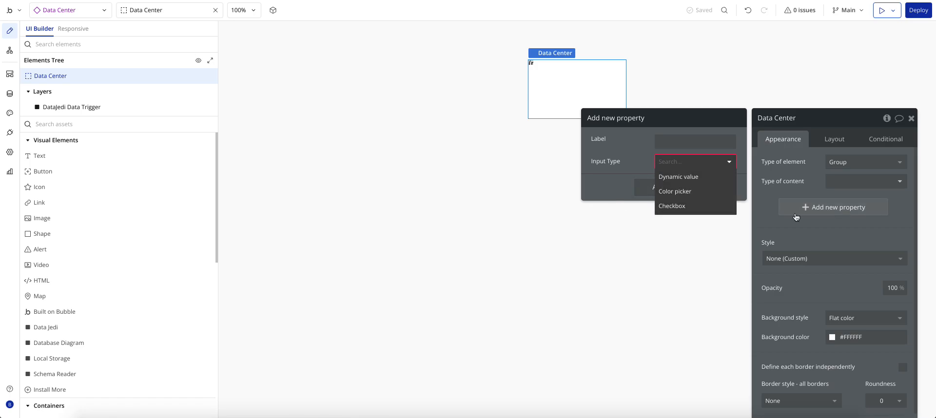
{"action": "left_click", "coordinate": [723, 199]}
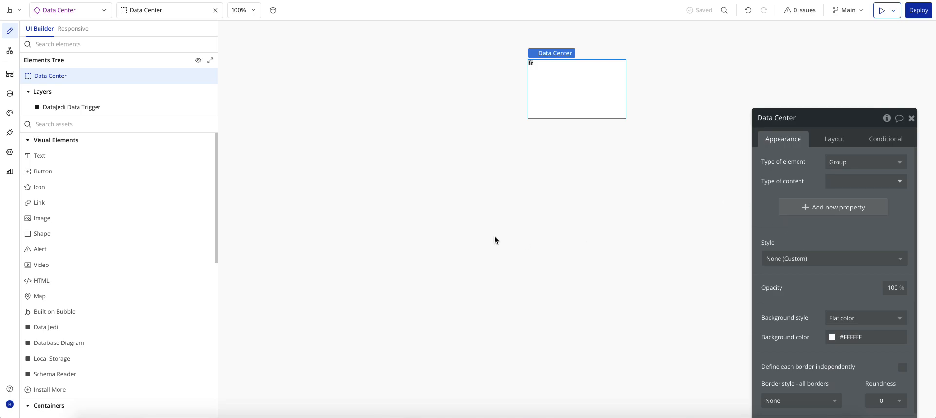